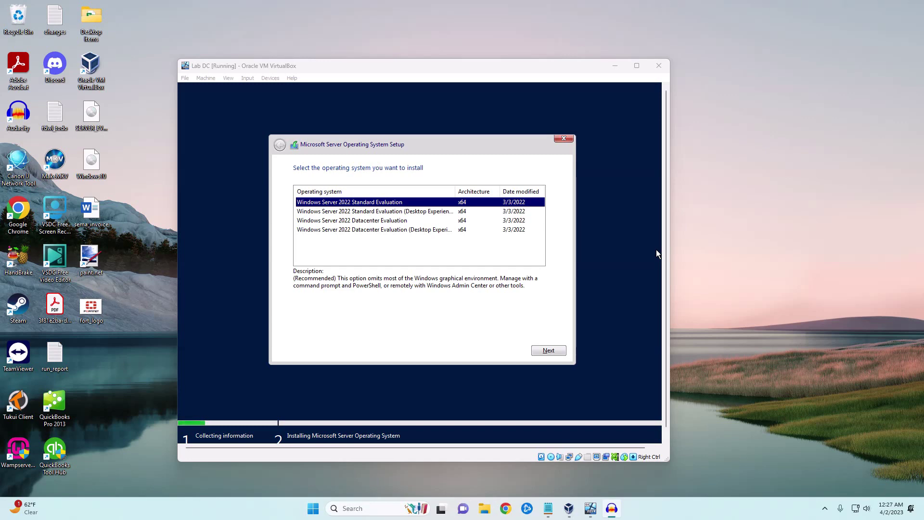
Step: Choose Windows Server 2022 Standard Evaluation (Desktop Experience) as the edition to install
left_click(424, 215)
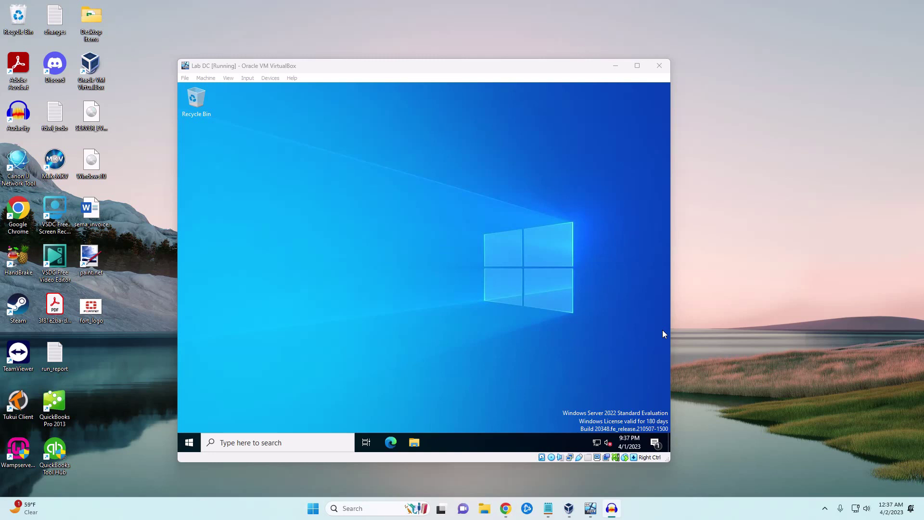
Step: Search for and launch Control Panel
left_click(220, 447)
type("copntr")
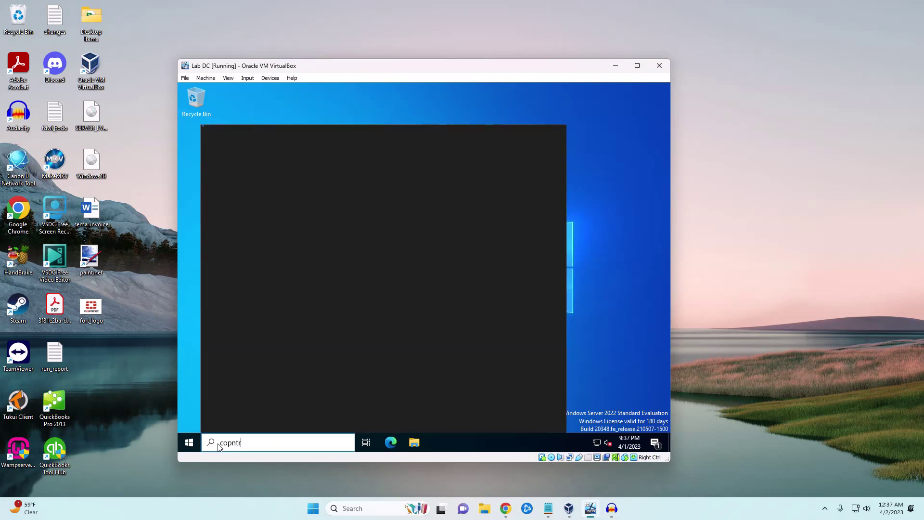
type("olb")
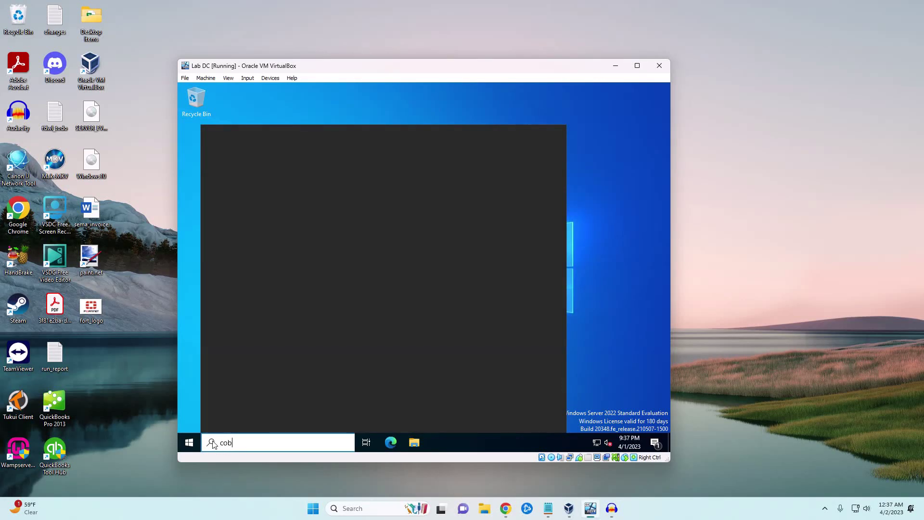
key("BackSpace")
type("ntrol")
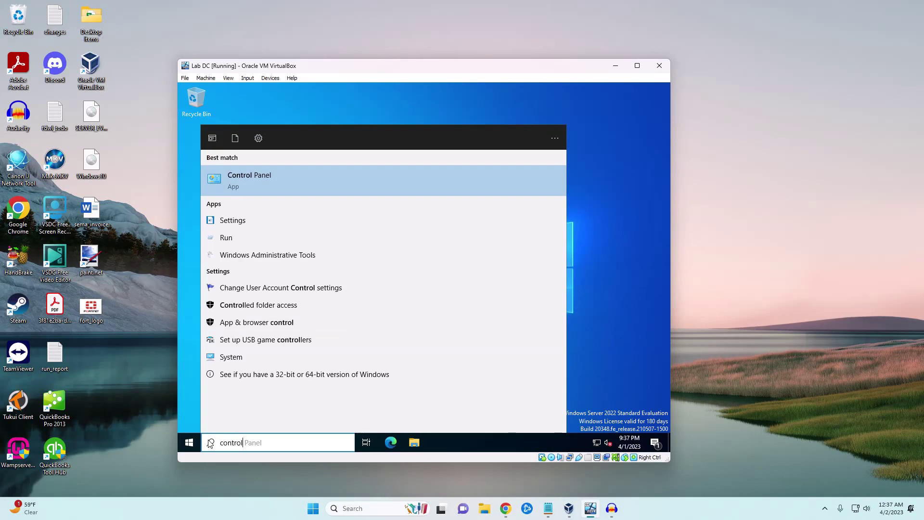
key("Return")
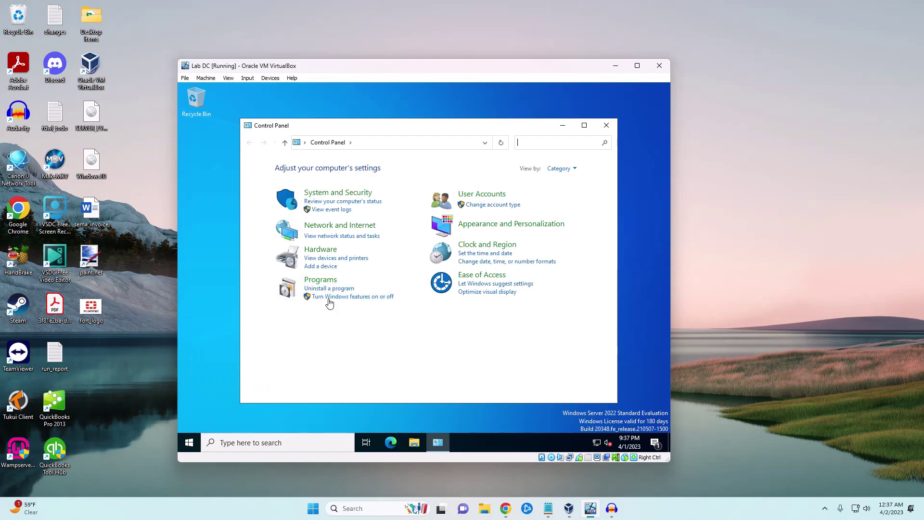
Step: Open the Ethernet adapter's properties via Network and Sharing Center's adapter settings
left_click(332, 225)
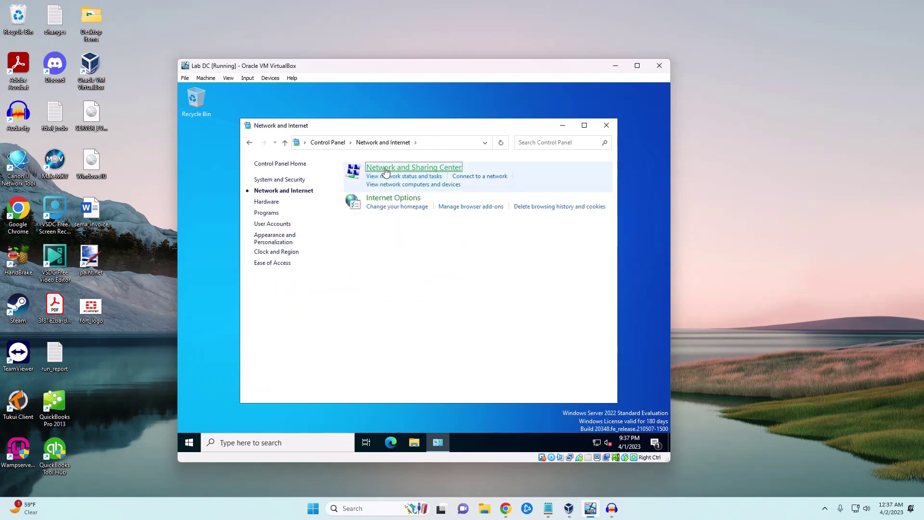
key("Return")
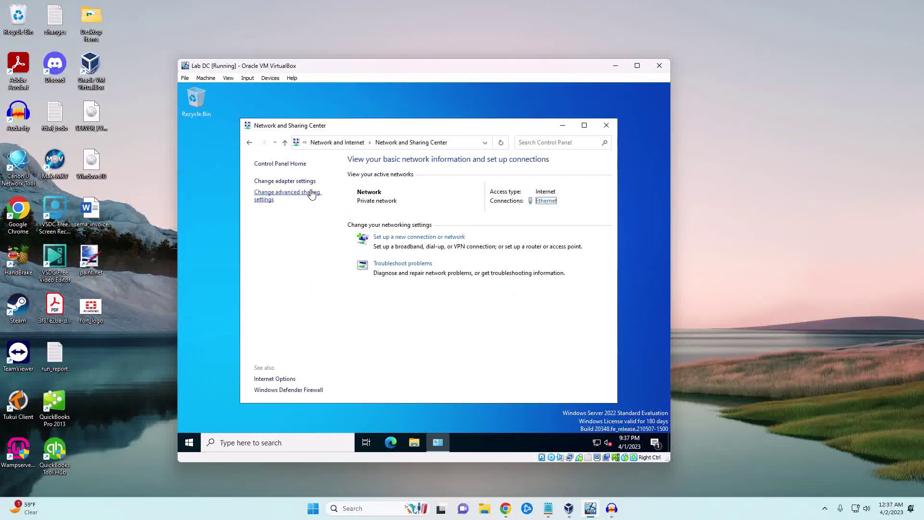
left_click(284, 181)
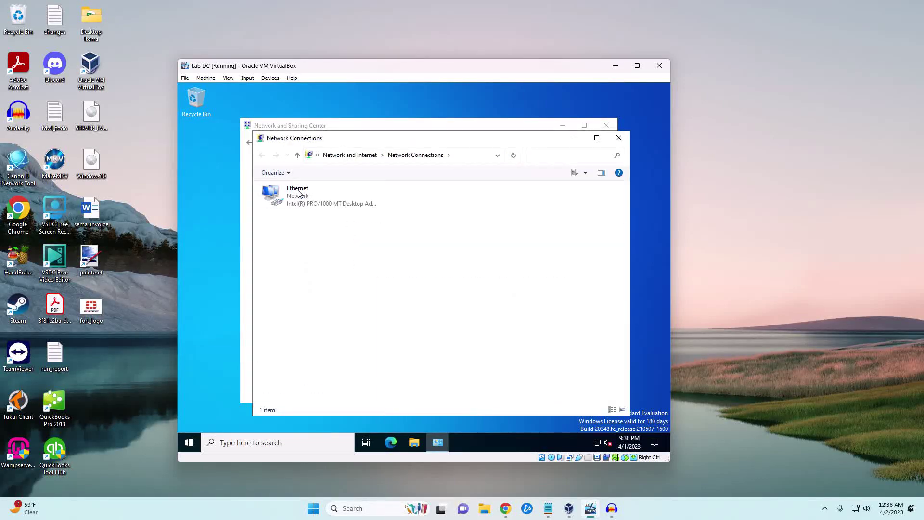
left_click(312, 205)
right_click(312, 205)
left_click(347, 291)
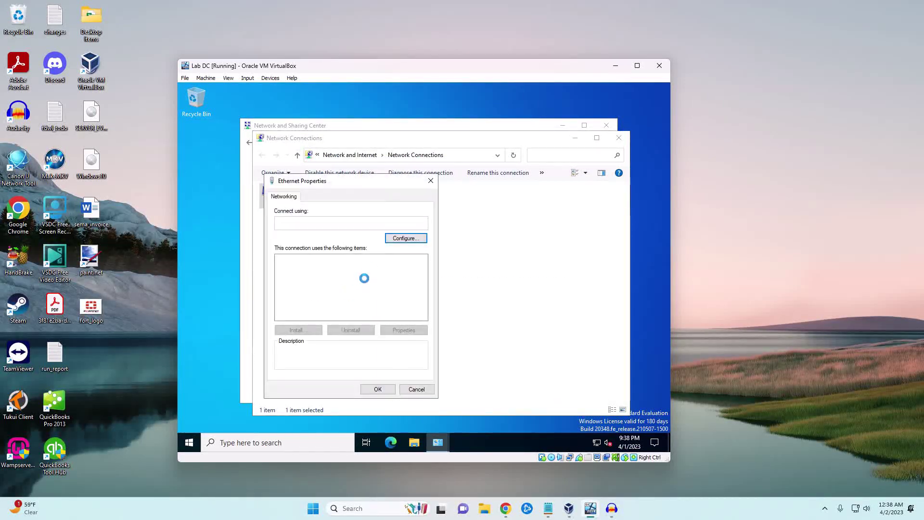
Step: Set static IPv4 10.1.1.25, mask 255.255.255.0, gateway 10.1.1.1, DNS 127.0.0.1
double_click(370, 284)
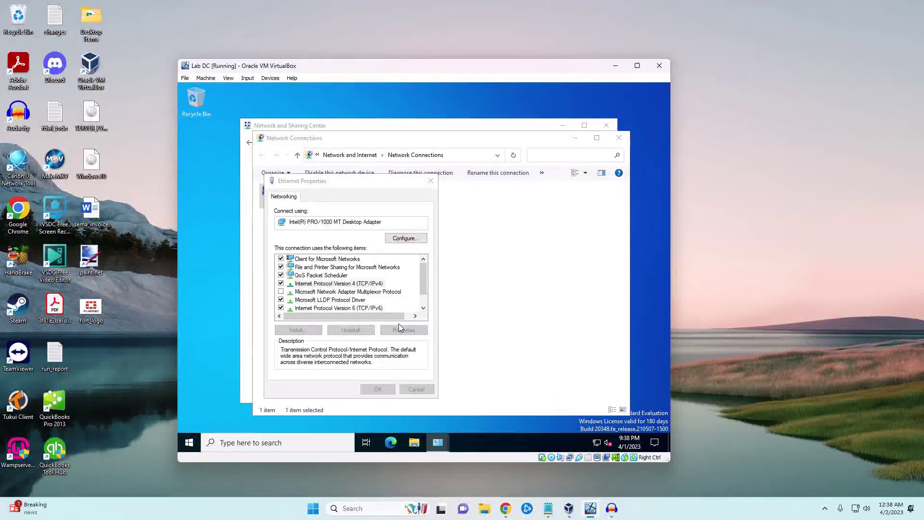
left_click(367, 287)
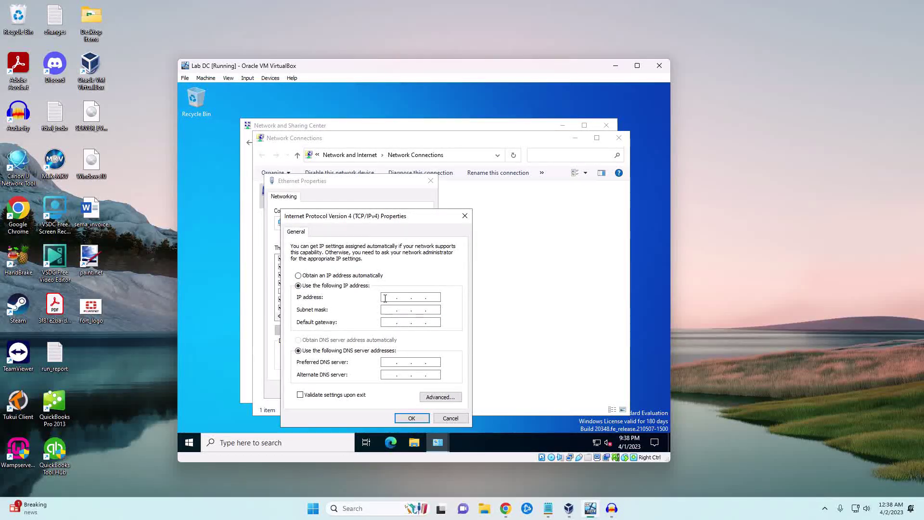
left_click(385, 299)
type("10.1.1.25")
key("Tab")
type("255.5")
type("55")
left_click(390, 322)
type("10.1.1.1")
key("Tab")
key("Tab")
type("127 . 00 . 0 . 1")
left_click(410, 418)
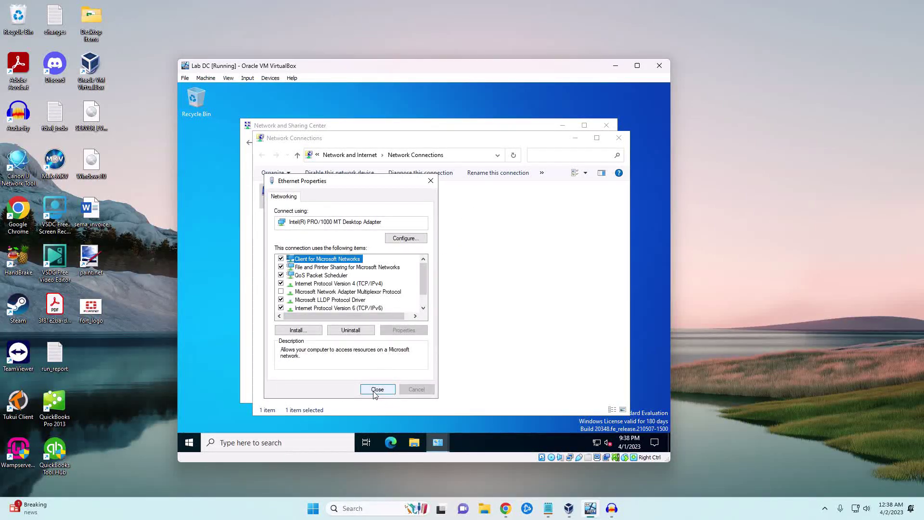
left_click(376, 390)
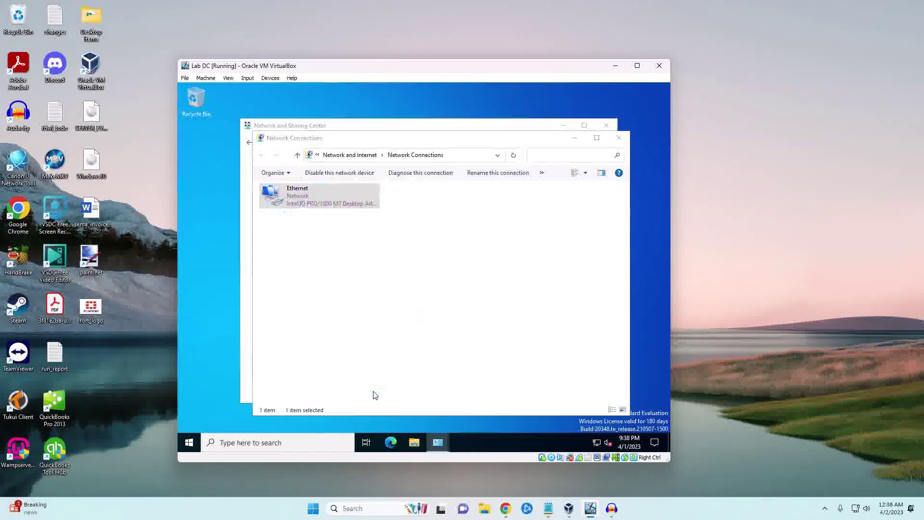
Step: Close the network windows and open the System page from Control Panel
left_click(618, 138)
left_click(608, 131)
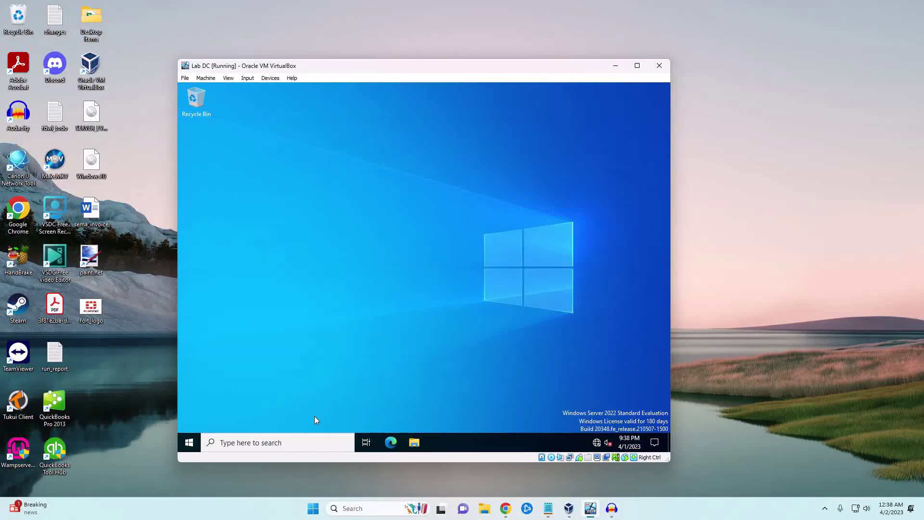
left_click(235, 443)
type("control")
key("Return")
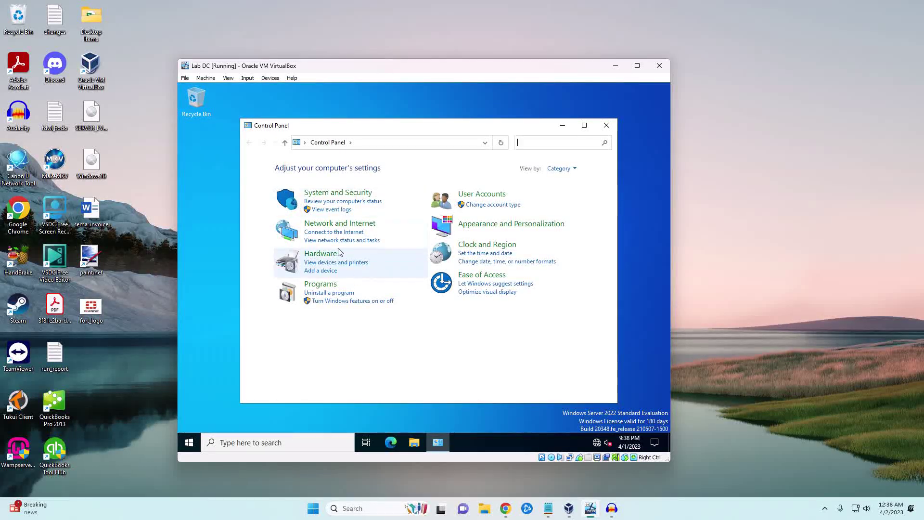
left_click(338, 194)
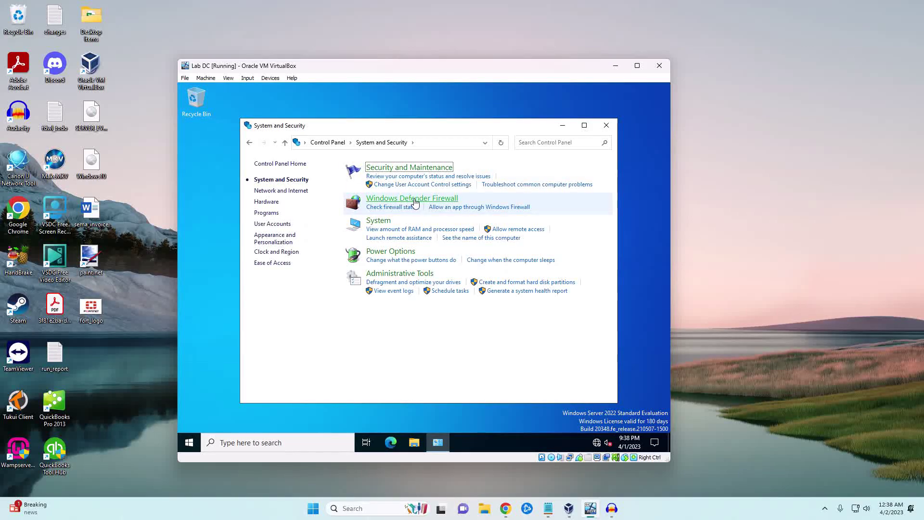
left_click(378, 221)
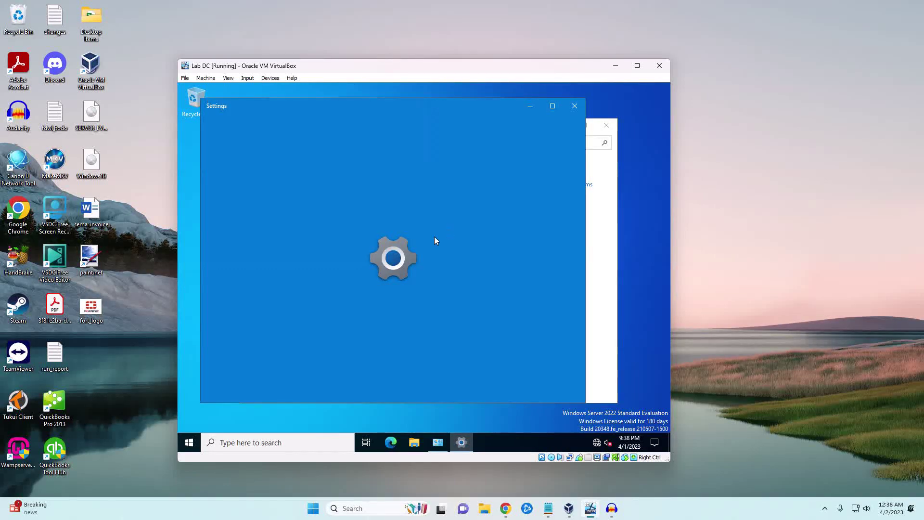
scroll(431, 241, "down", 8)
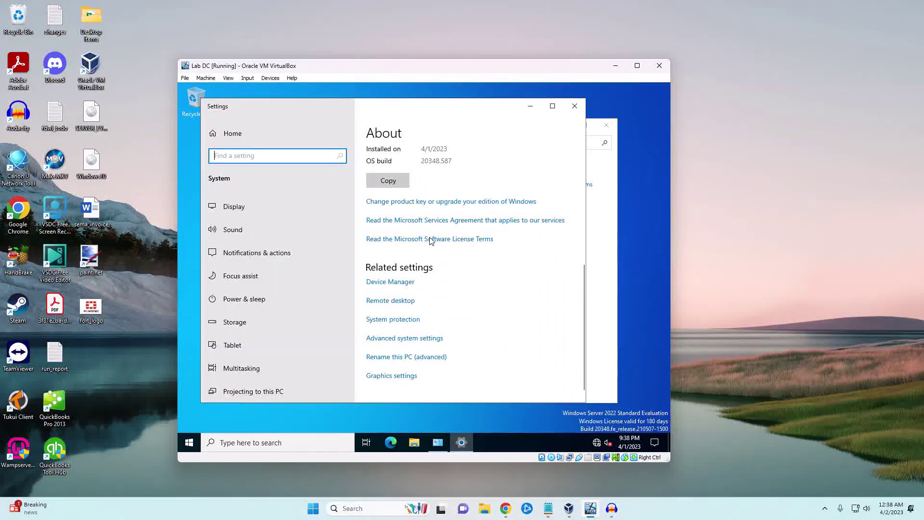
scroll(430, 241, "down", 1)
Step: Change the computer name to SVRDC1 in System Properties and restart the server
left_click(405, 345)
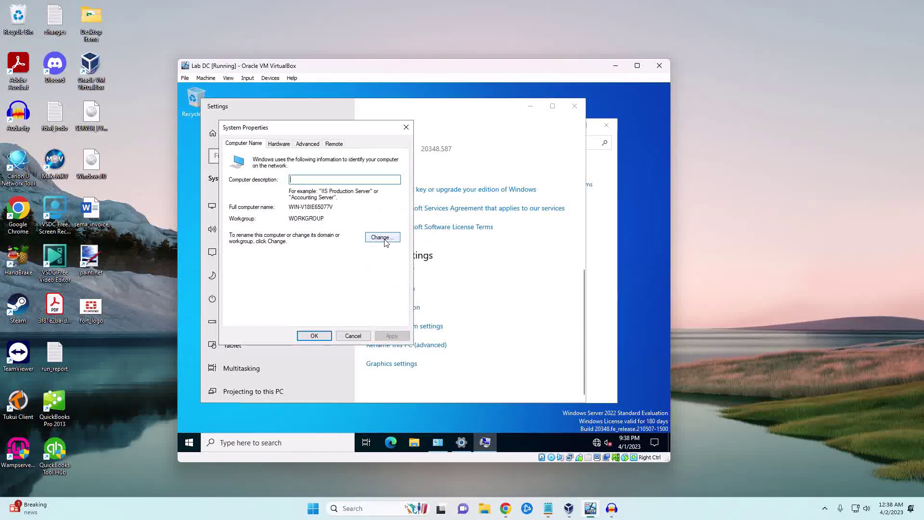
left_click(382, 238)
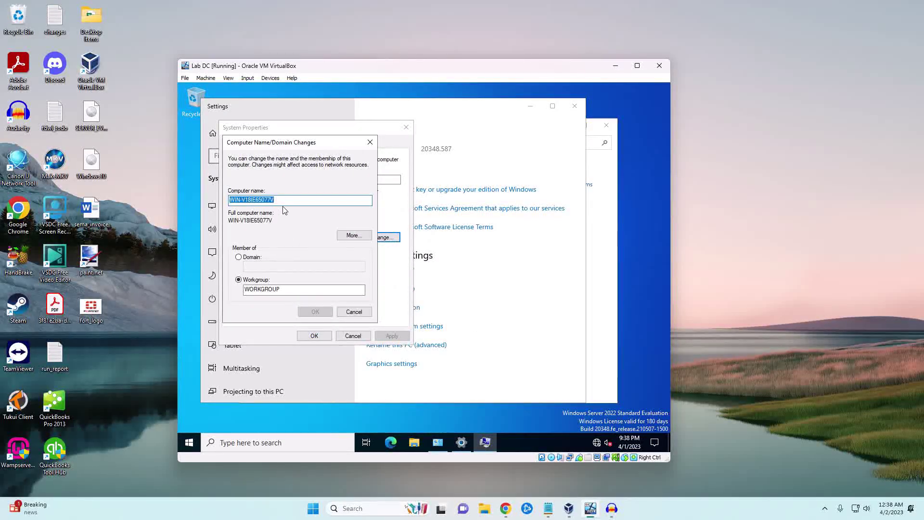
type("SVR")
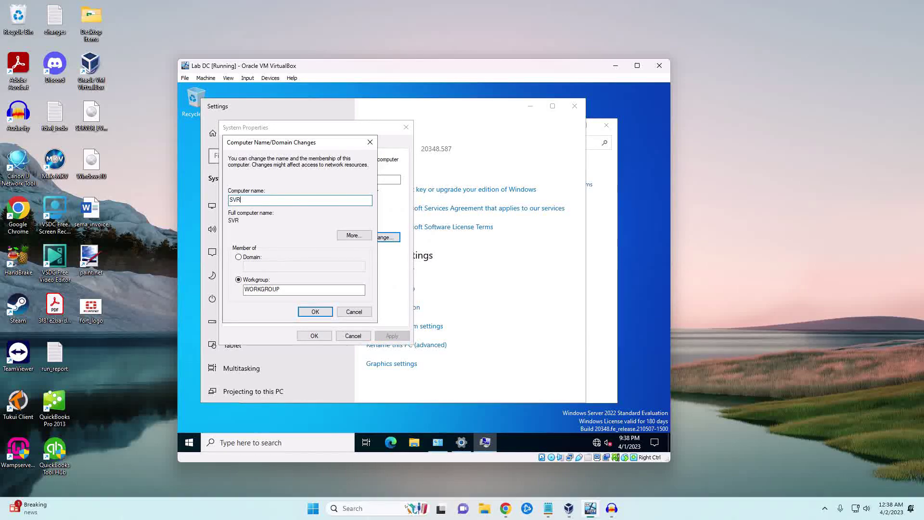
type("DC1")
left_click(318, 312)
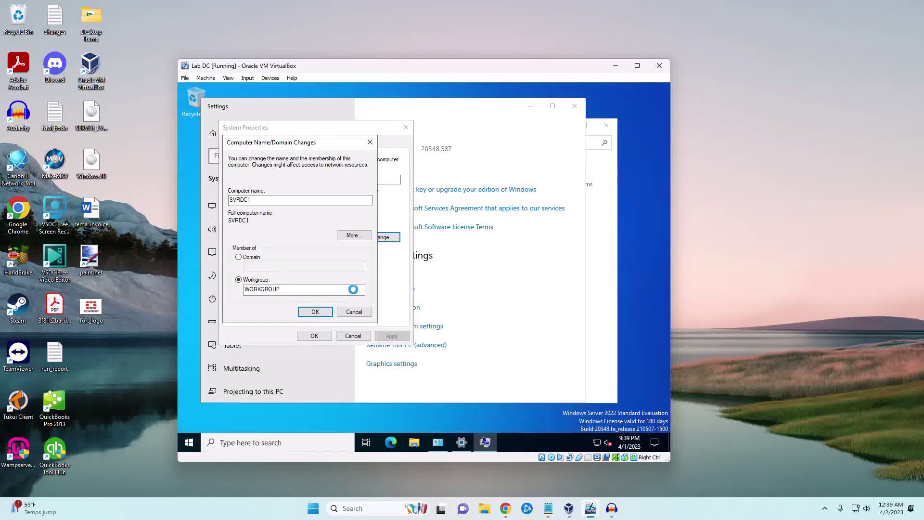
left_click(478, 274)
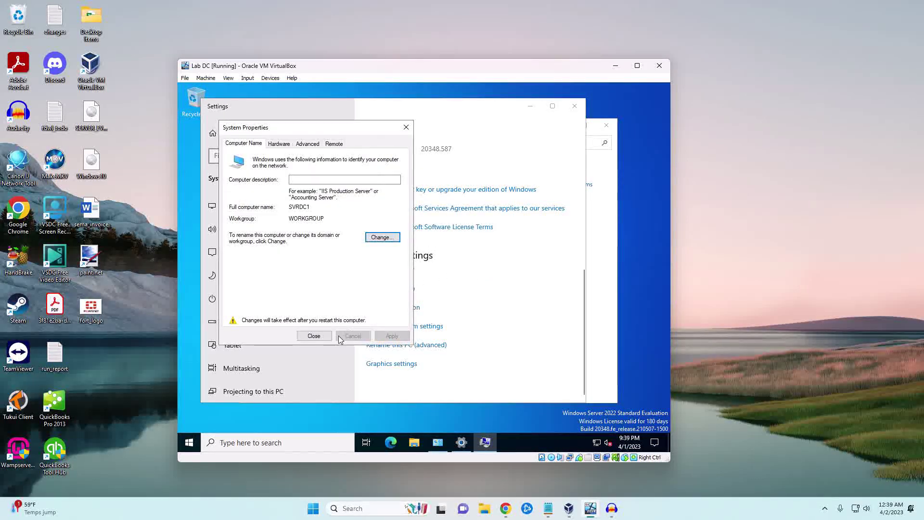
left_click(314, 336)
left_click(434, 271)
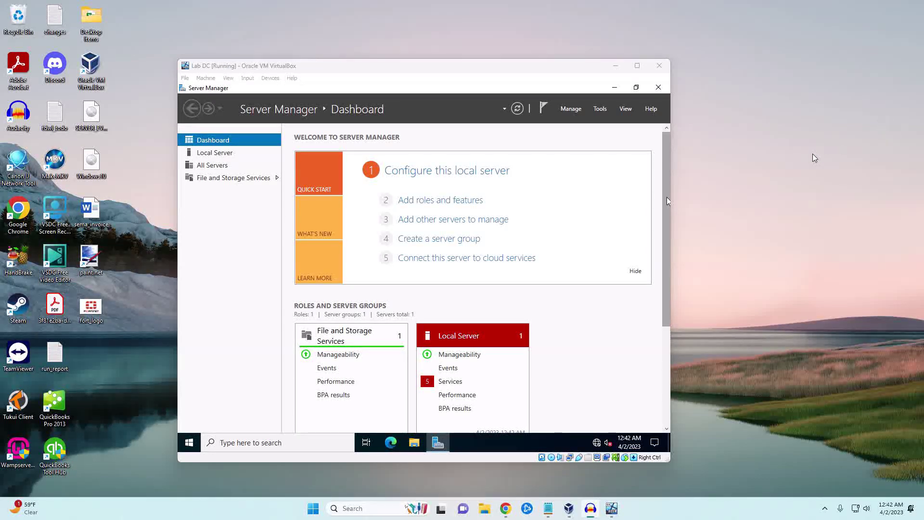
Step: In Add Roles and Features, select DNS Server and AD DS roles with their required features
left_click(568, 109)
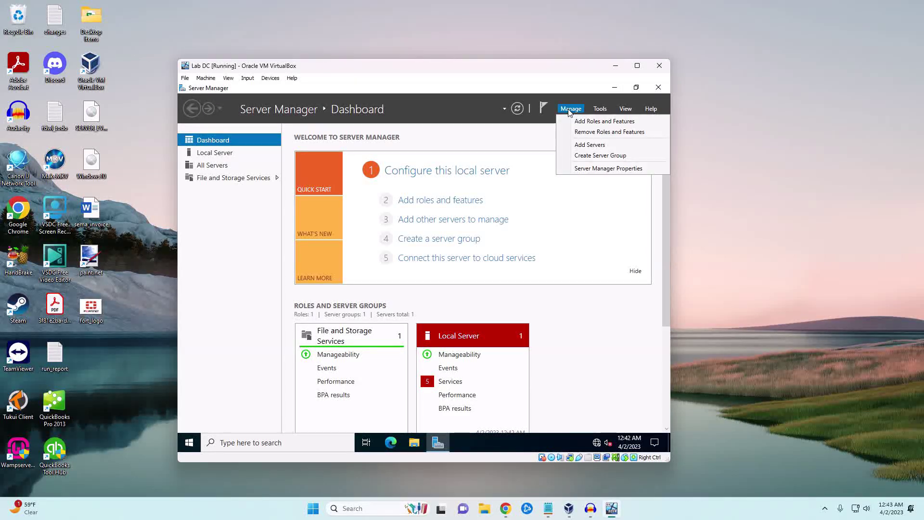
left_click(585, 121)
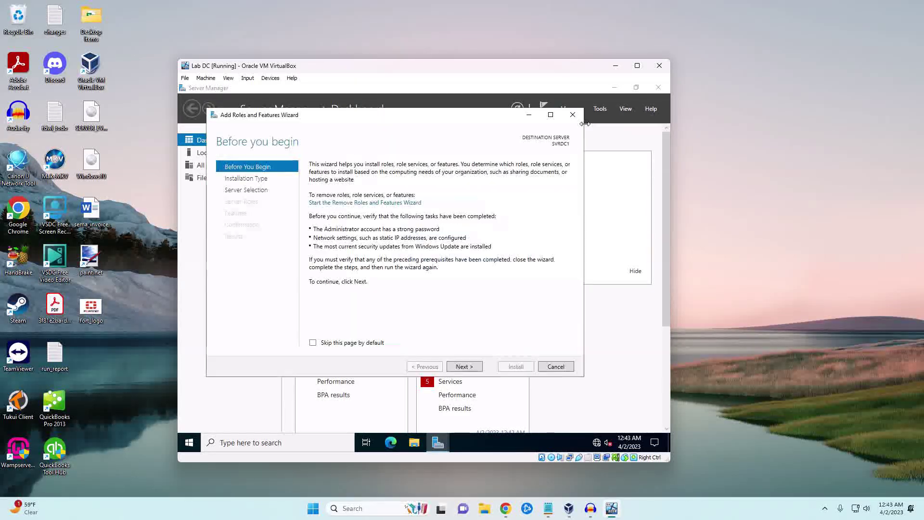
left_click(460, 367)
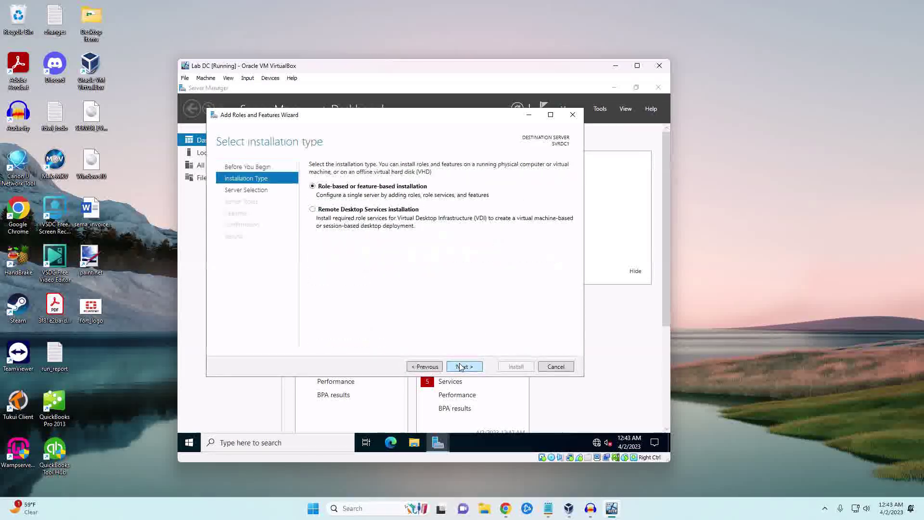
left_click(461, 367)
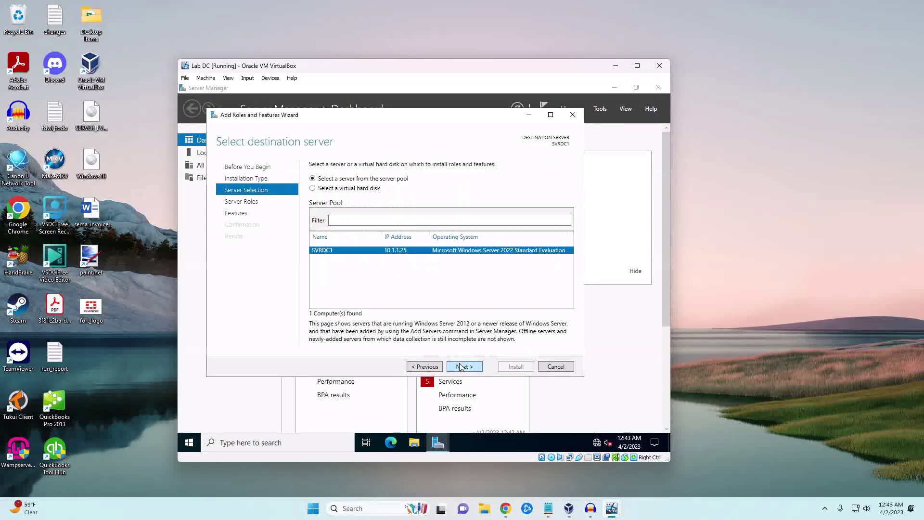
left_click(460, 368)
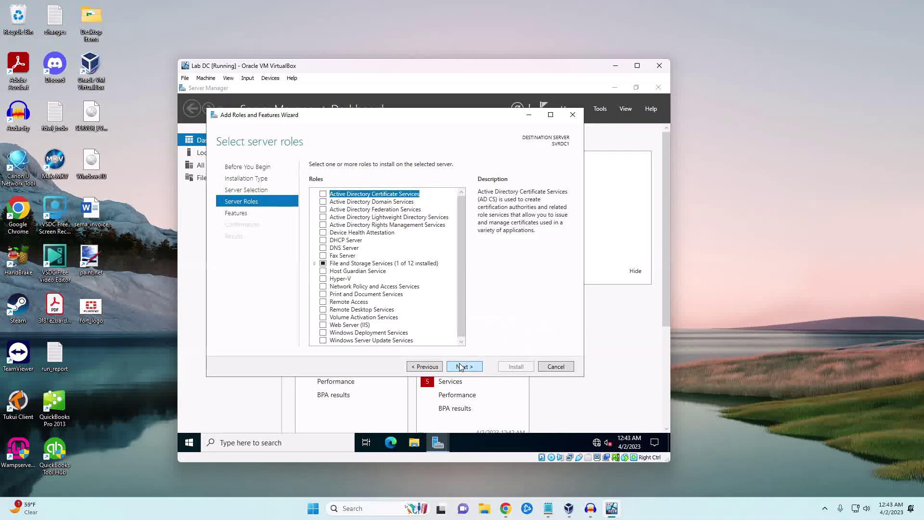
left_click(324, 248)
left_click(420, 324)
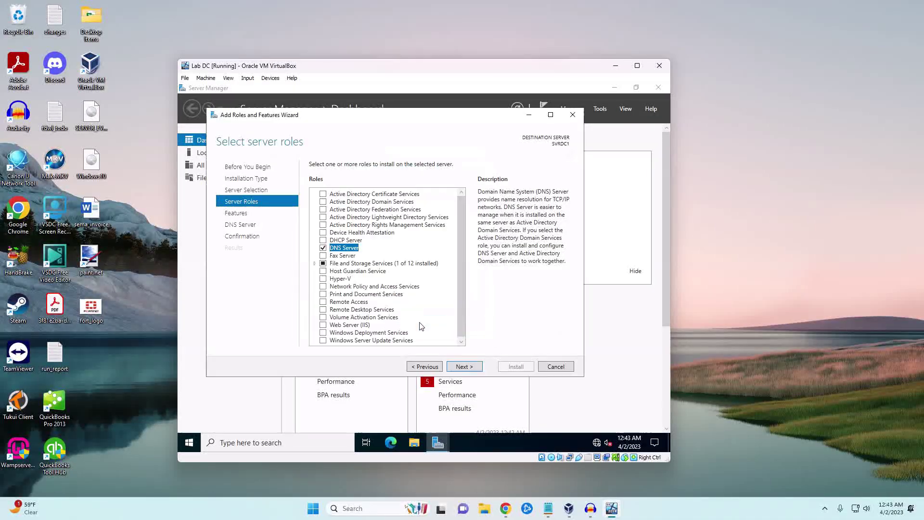
left_click(323, 202)
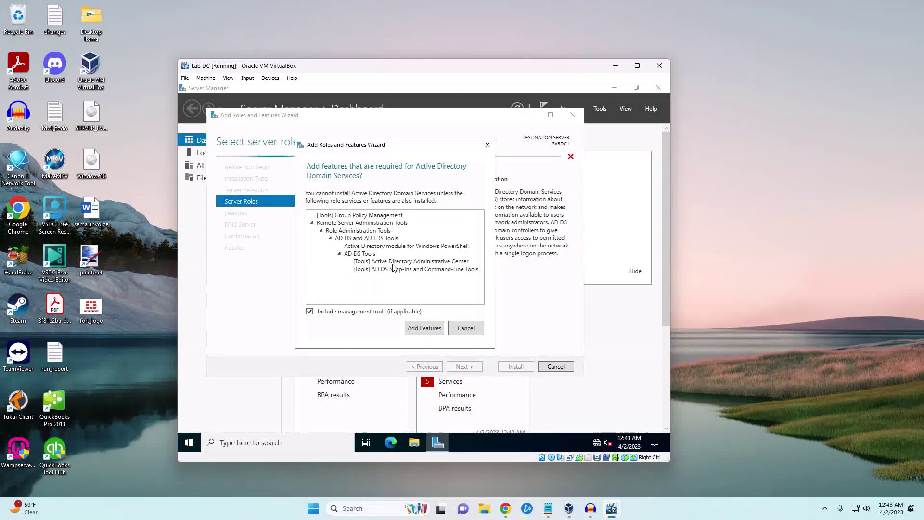
left_click(419, 325)
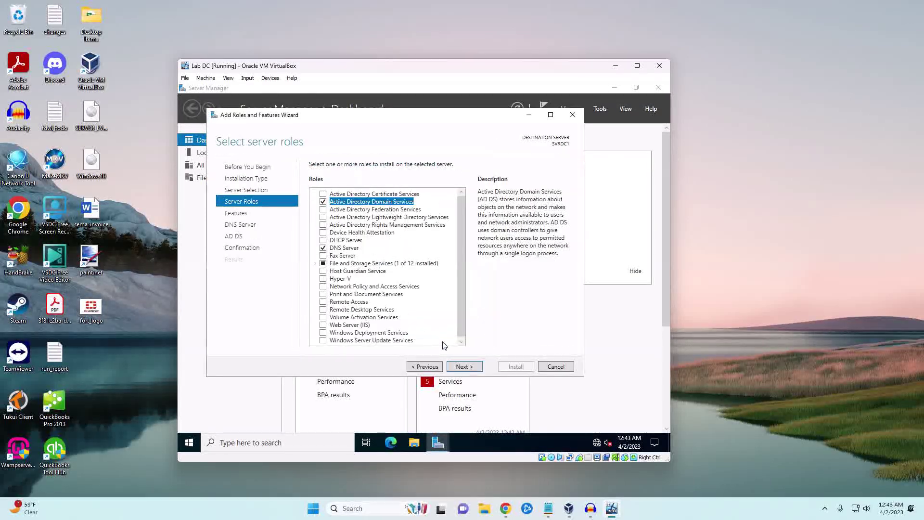
left_click(463, 367)
Step: Allow automatic restart, install the selected roles, and close the finished wizard
scroll(428, 299, "down", 9)
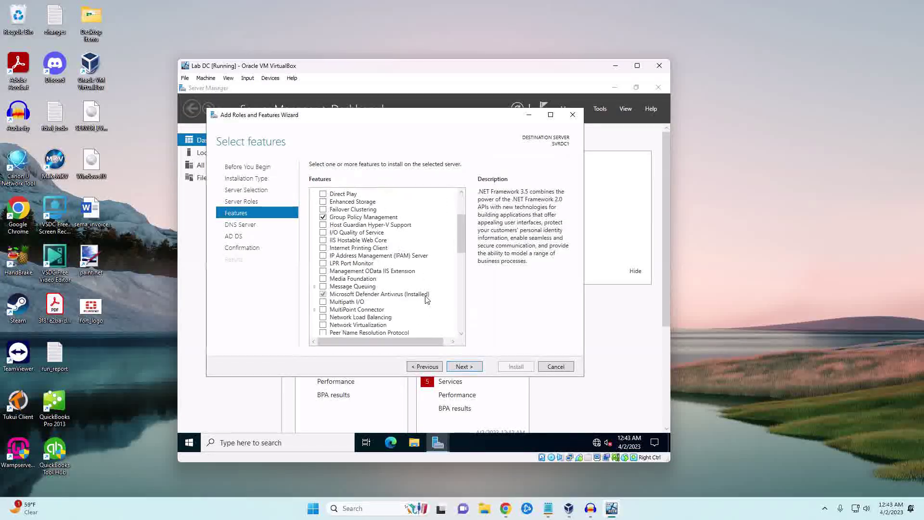
left_click(465, 368)
left_click(465, 367)
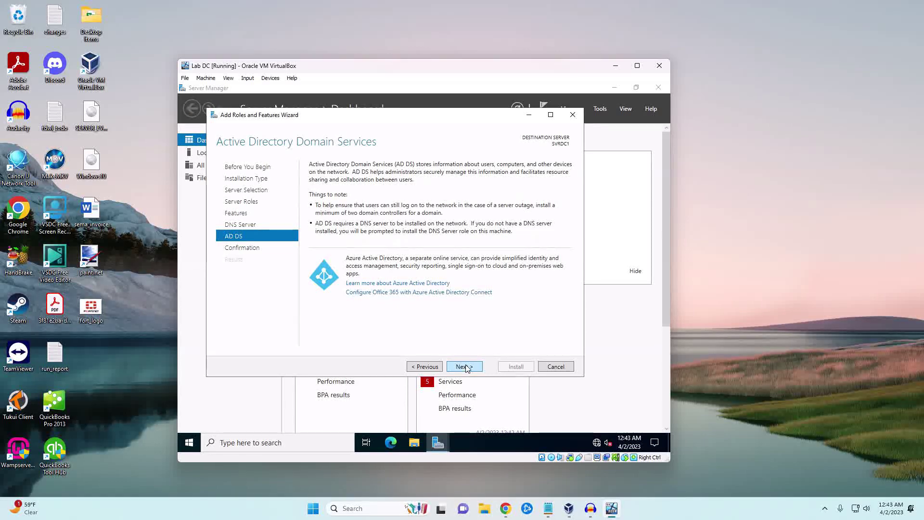
left_click(465, 367)
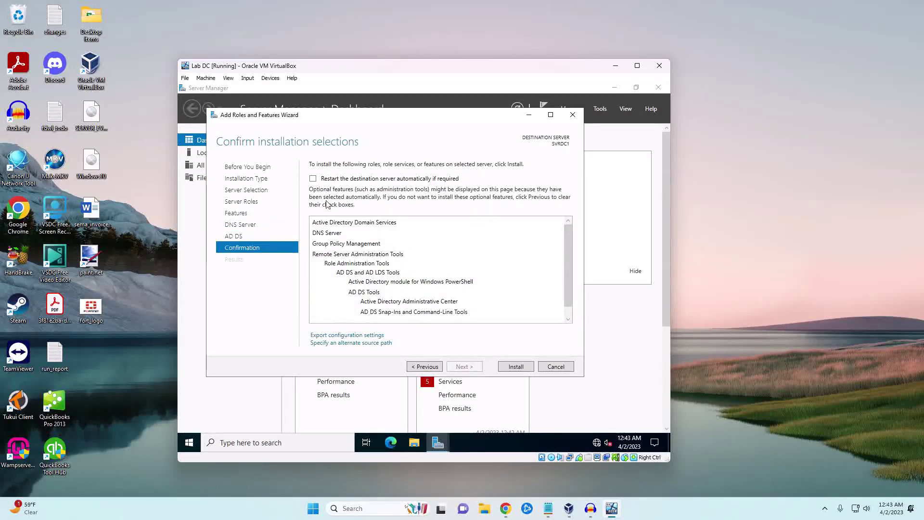
left_click(313, 179)
left_click(451, 294)
left_click(518, 370)
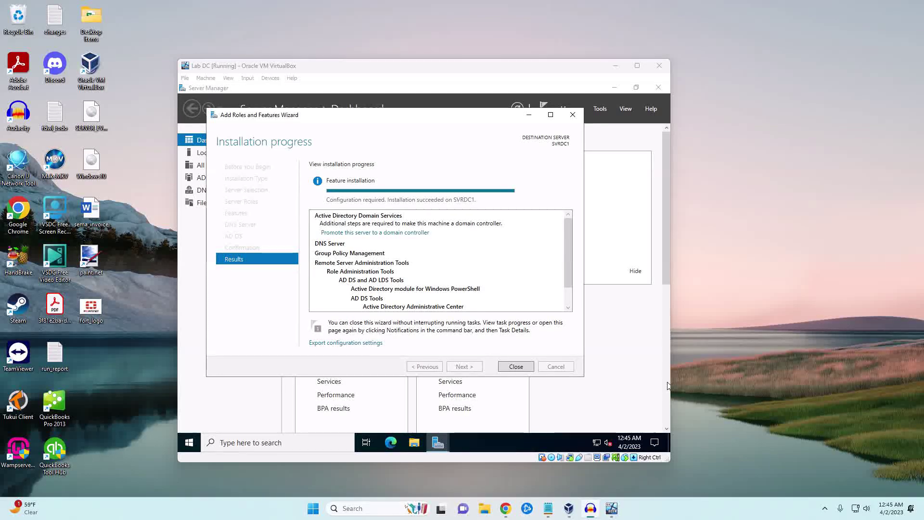
left_click(511, 366)
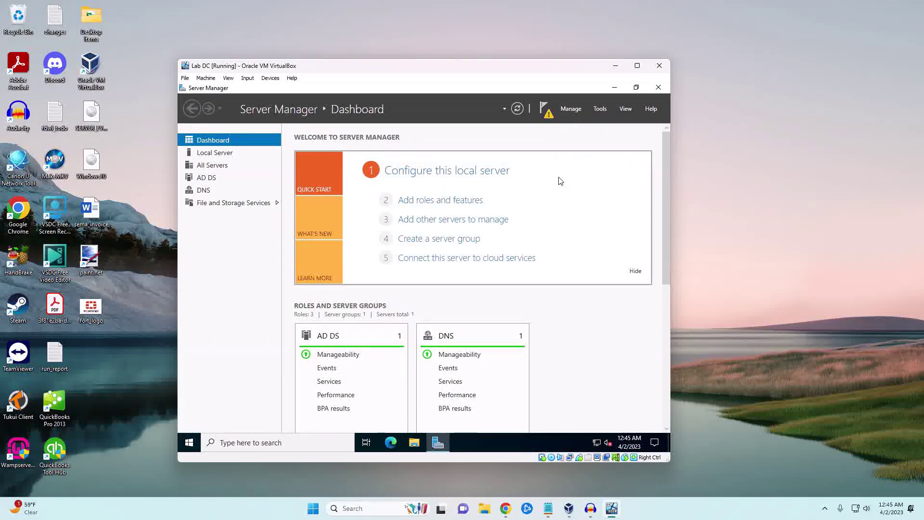
Step: From the notifications flag, launch 'Promote this server to a domain controller'
left_click(547, 114)
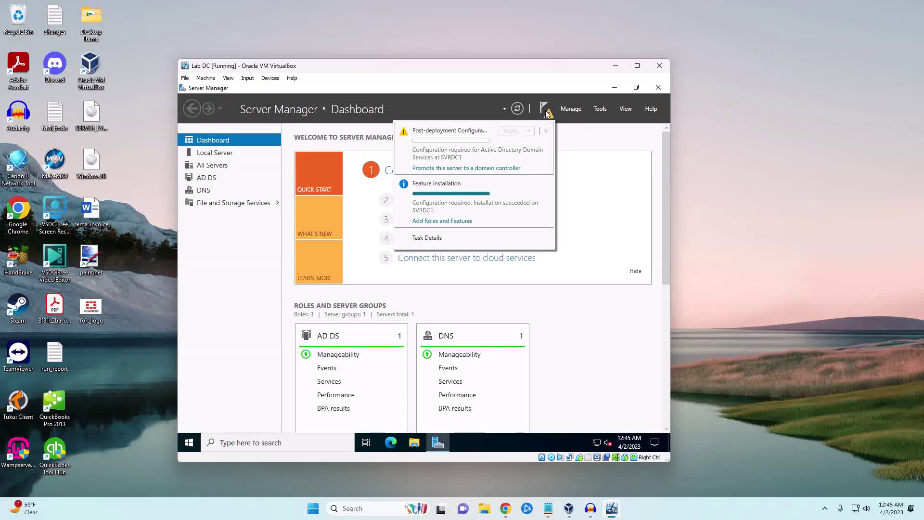
left_click(444, 170)
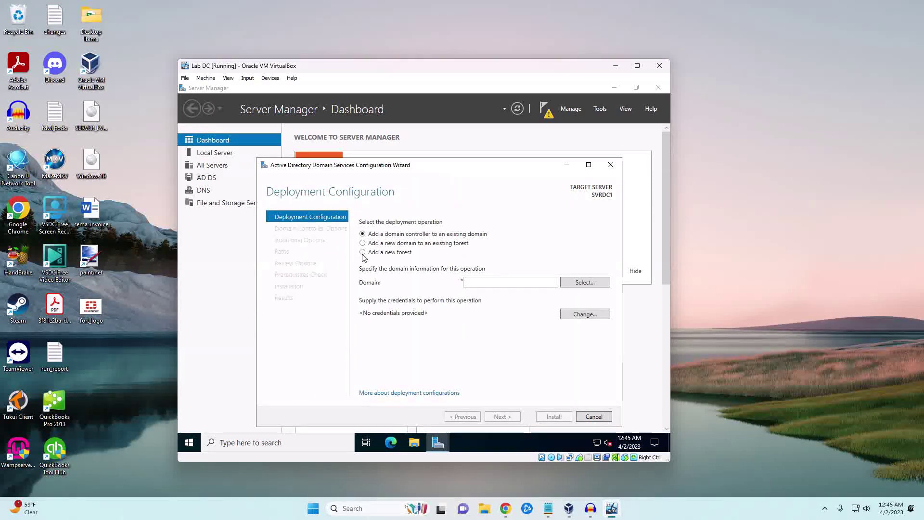
Step: Add a new forest with root domain mylab.local and continue to Domain Controller Options
left_click(362, 252)
left_click(479, 283)
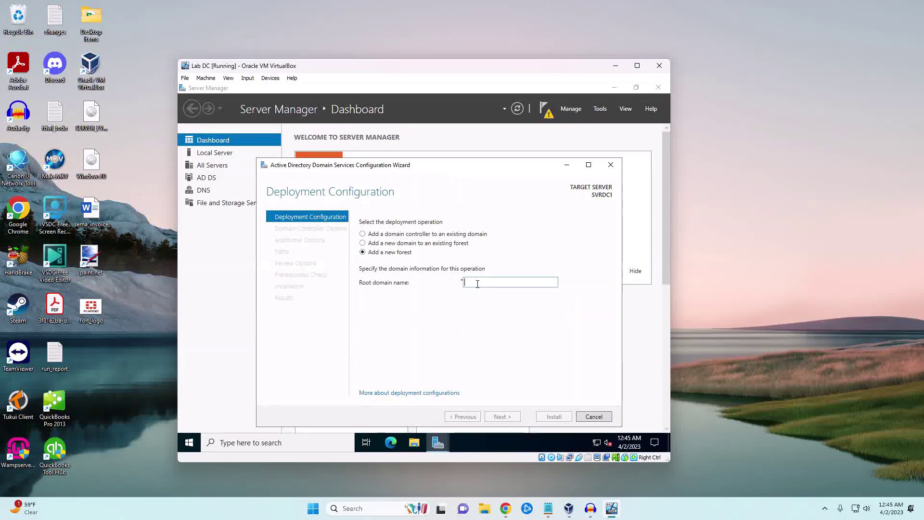
type("mylab")
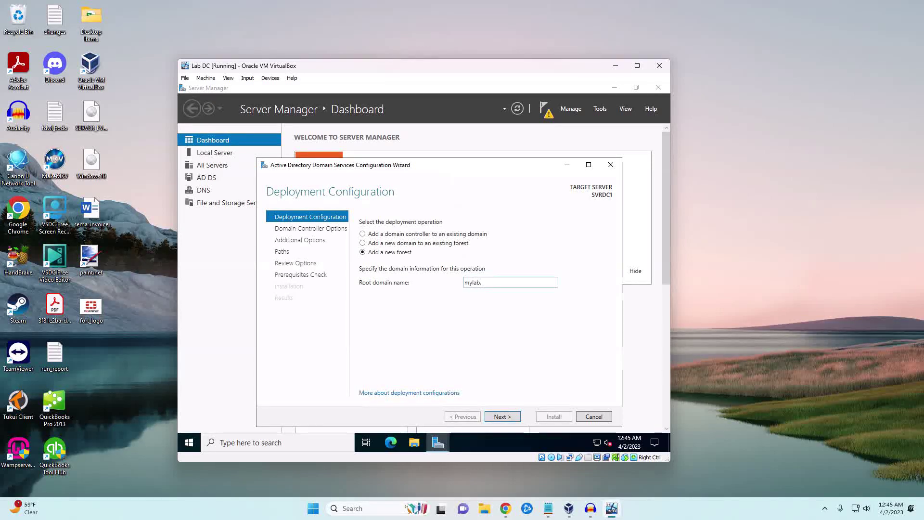
type(".local")
left_click(500, 417)
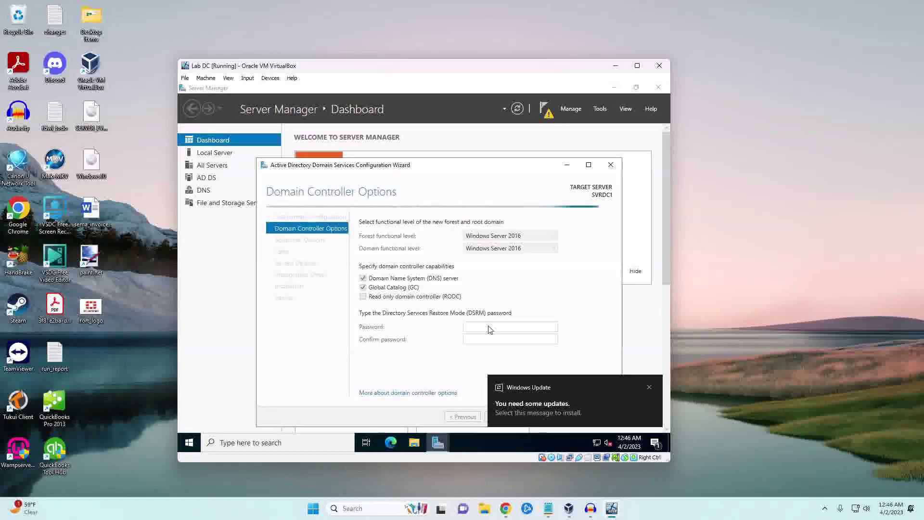
left_click(650, 387)
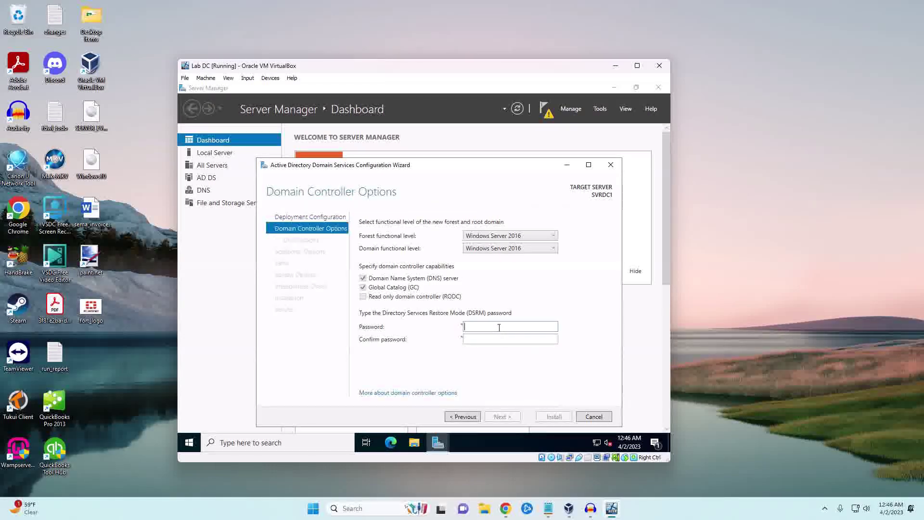
Step: Enter the DSRM password, then accept default DNS options and the MYLAB NetBIOS name
type("•••••••••••••••••••••")
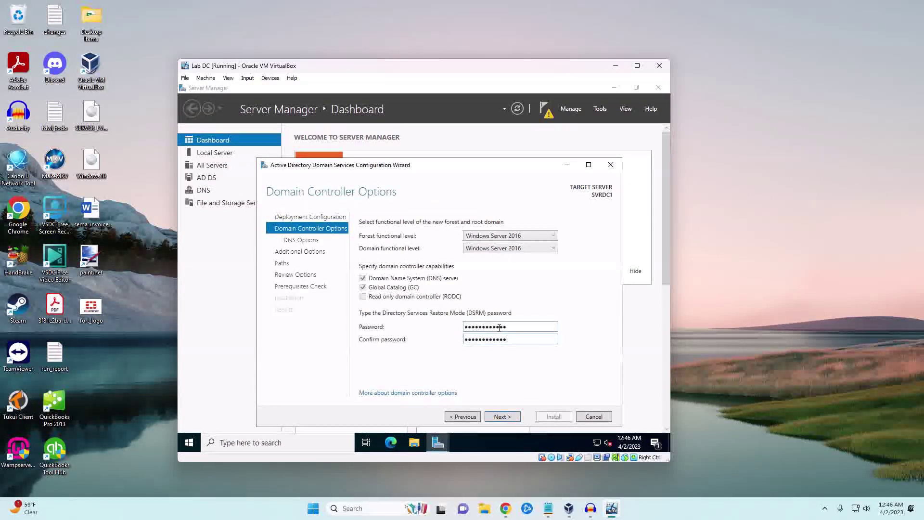
left_click(506, 417)
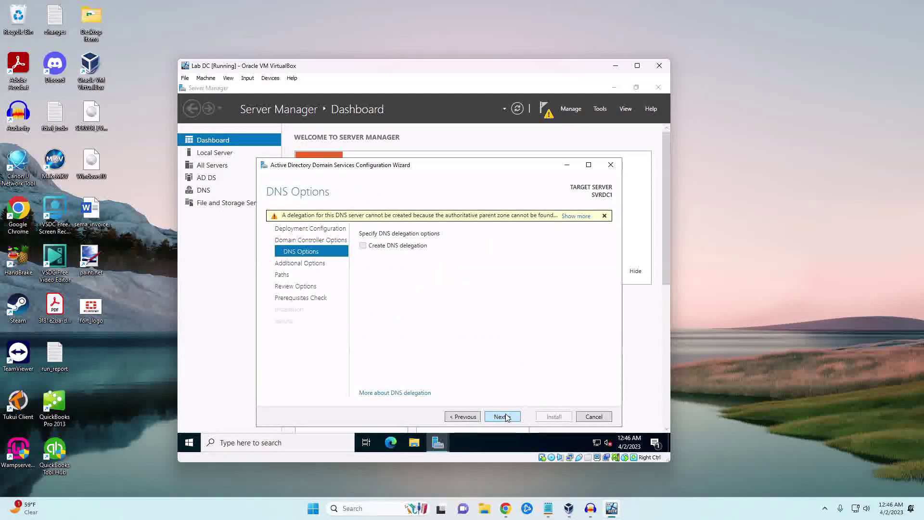
left_click(505, 417)
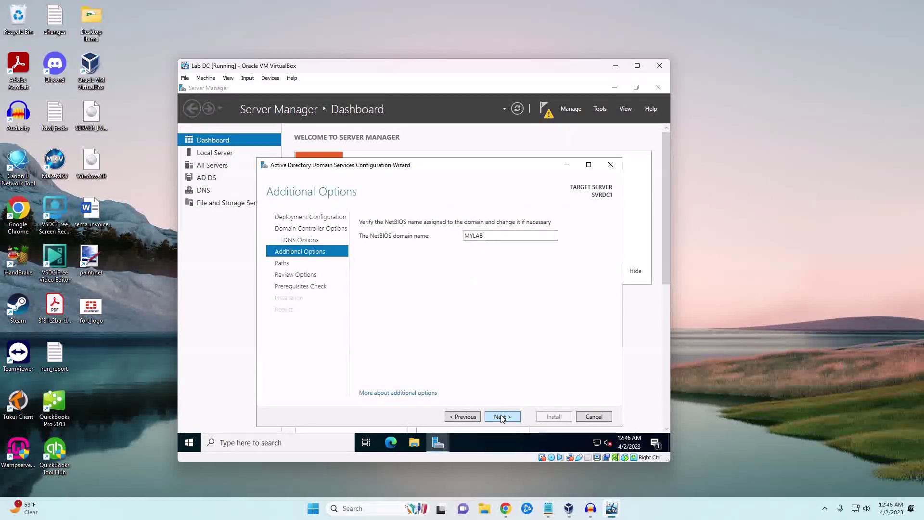
left_click(500, 417)
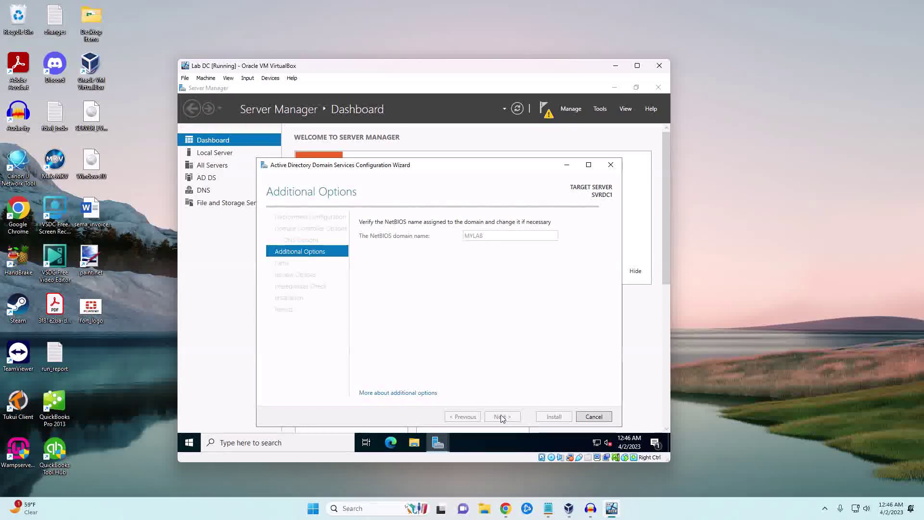
Step: Pass Review Options and the prerequisites check, then install to promote the server to domain controller
left_click(501, 417)
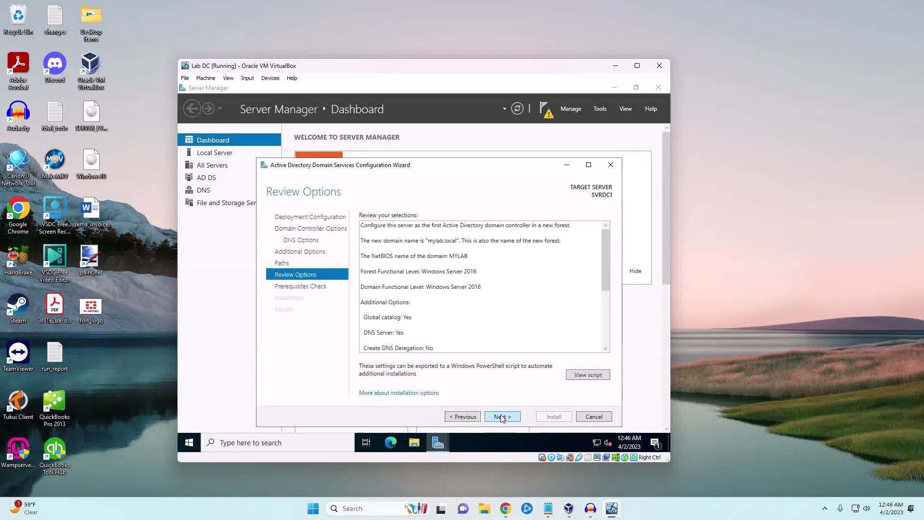
left_click(501, 417)
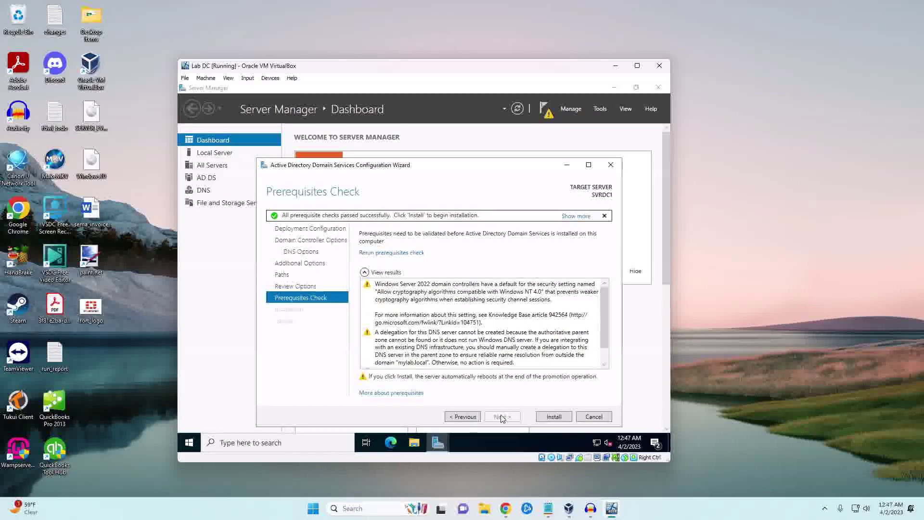
left_click(540, 420)
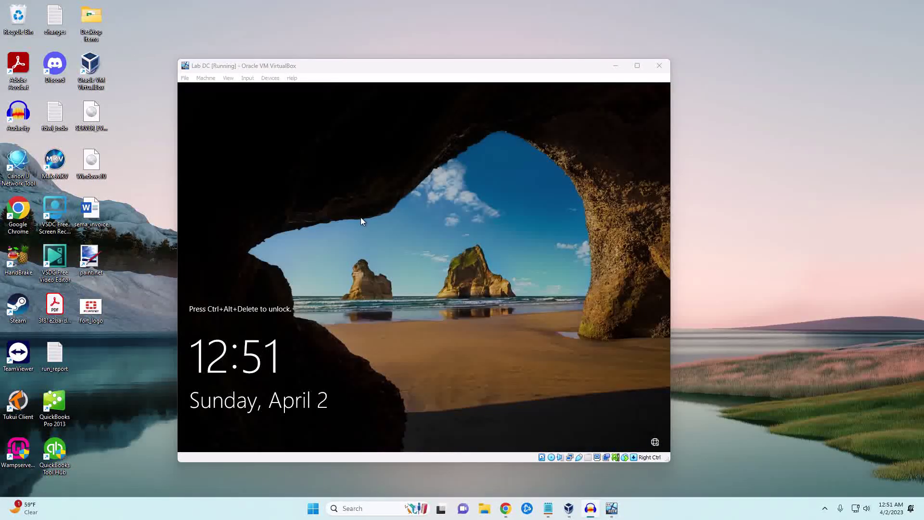
Step: Send Ctrl-Alt-Del from VirtualBox's Input menu and sign in with the administrator password
left_click(248, 78)
mouse_move(260, 89)
left_click(357, 119)
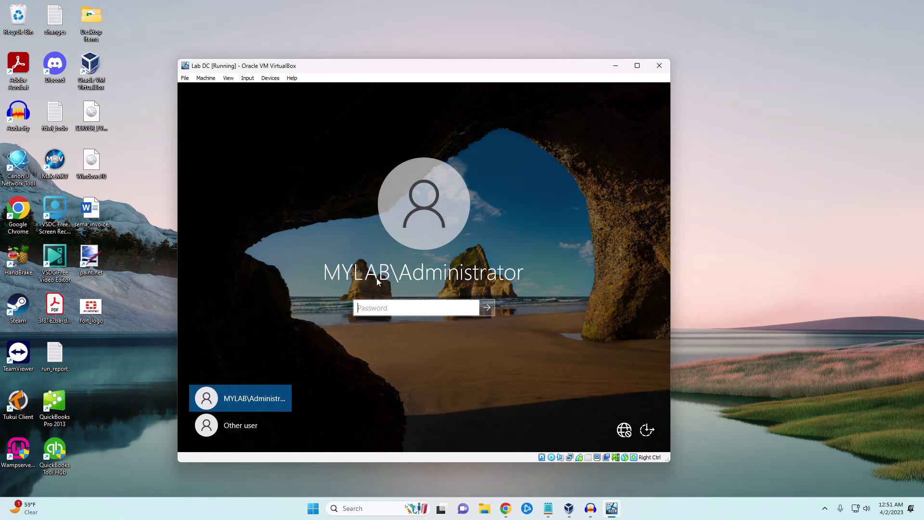
left_click(385, 308)
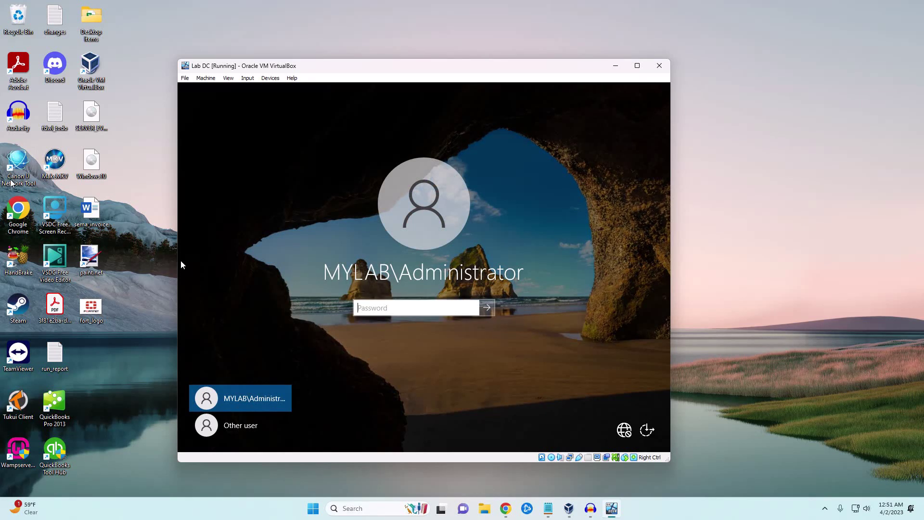
key("Return")
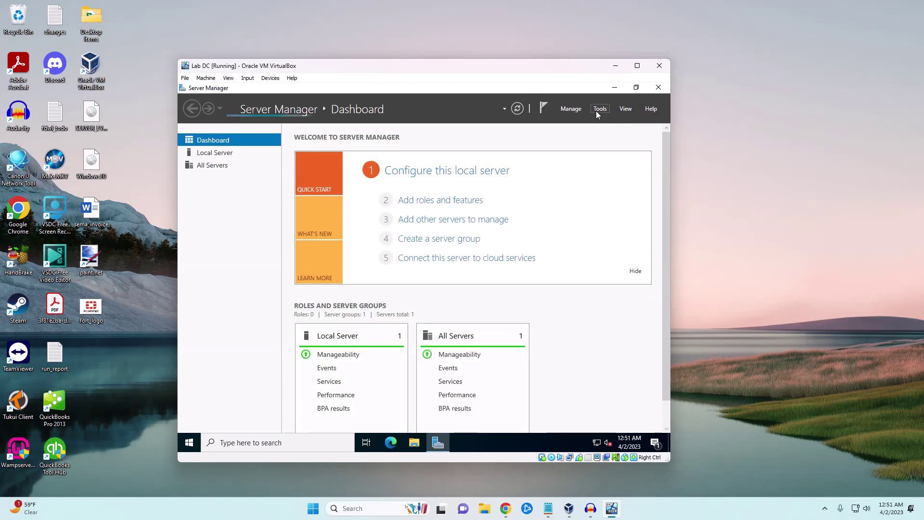
Step: Open Active Directory Users and Computers from Tools and choose New > User on mylab.local
left_click(597, 109)
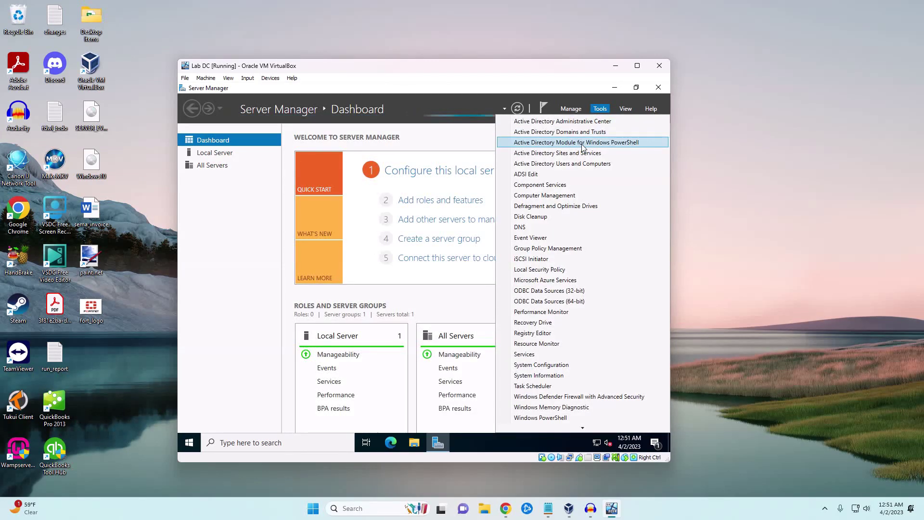
left_click(563, 165)
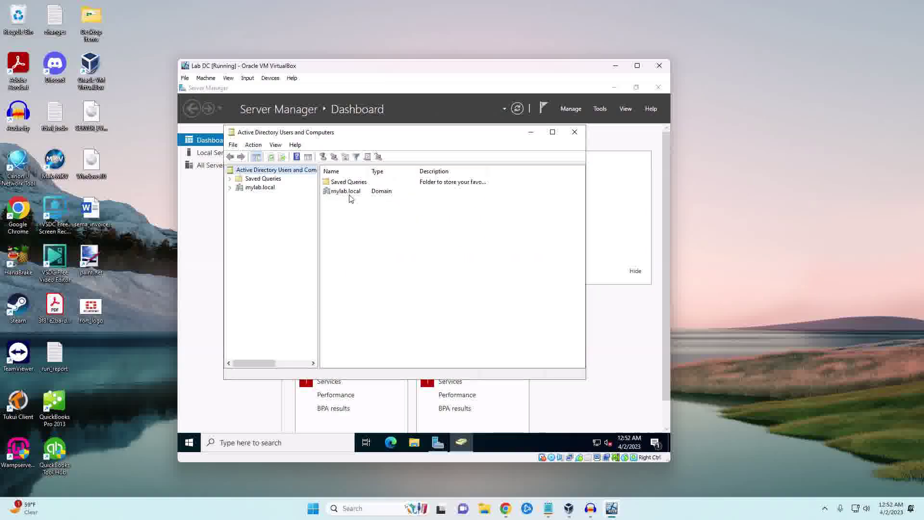
right_click(246, 188)
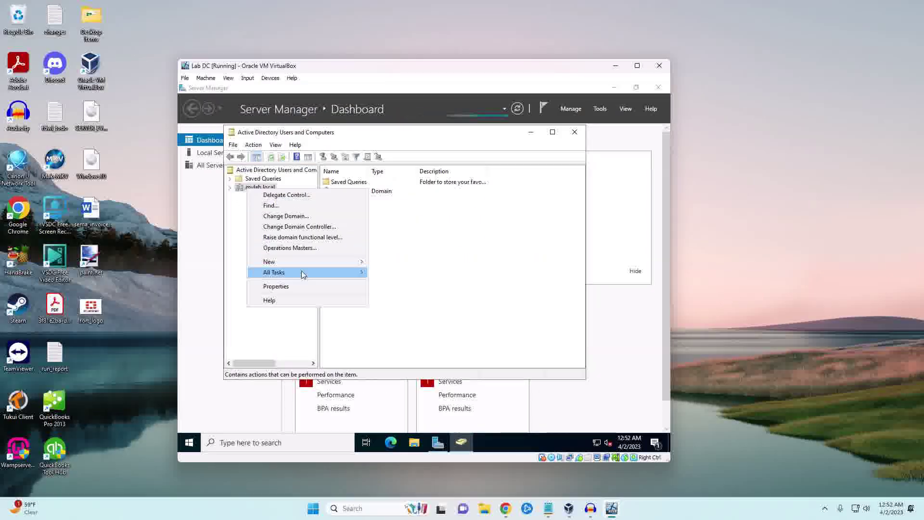
mouse_move(313, 262)
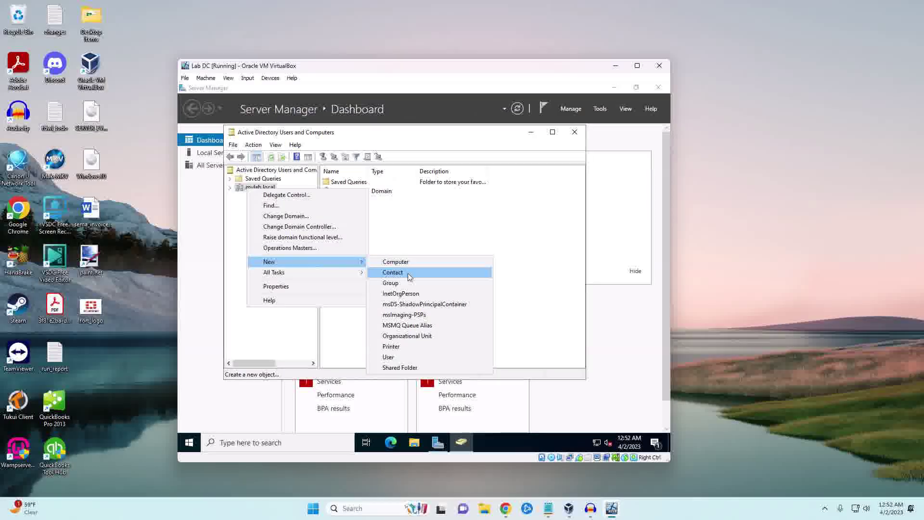
left_click(389, 356)
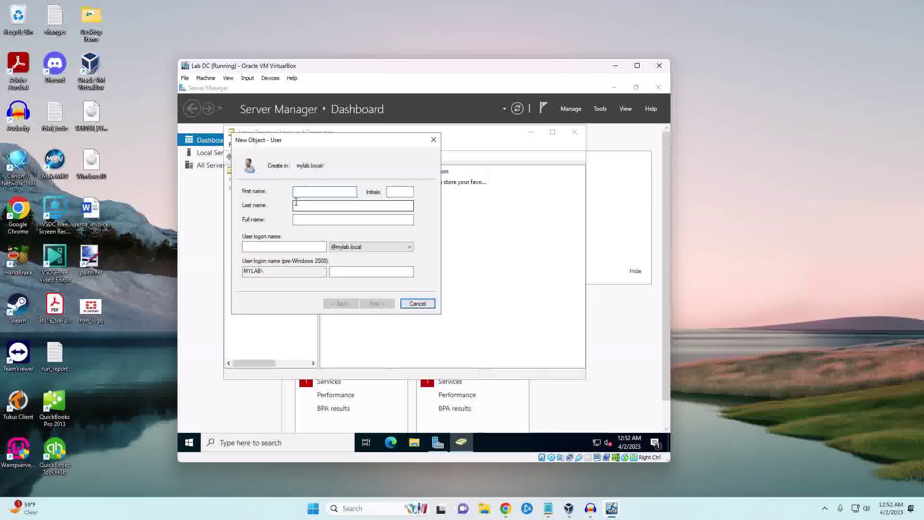
Step: Enter the new user's first name, last name and user logon name
type("Peter")
key("Tab")
key("Tab")
type("Parker")
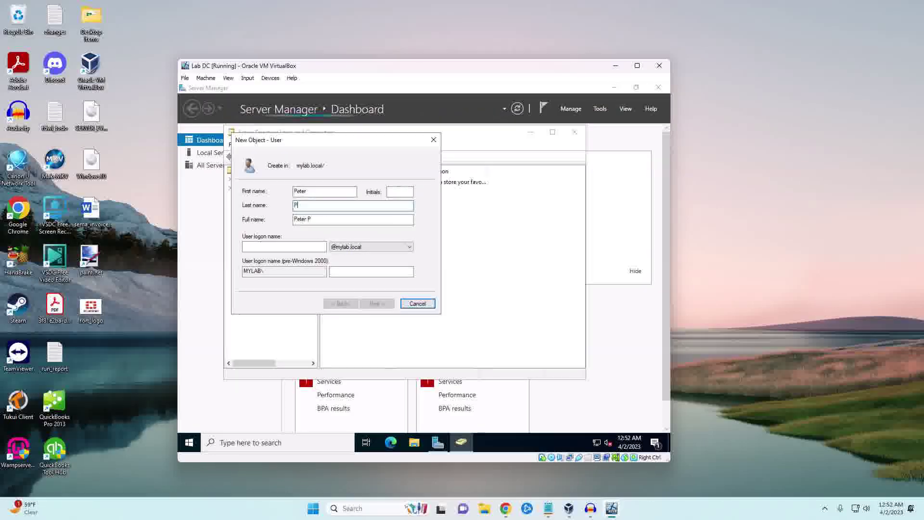
key("Tab")
key("Tab")
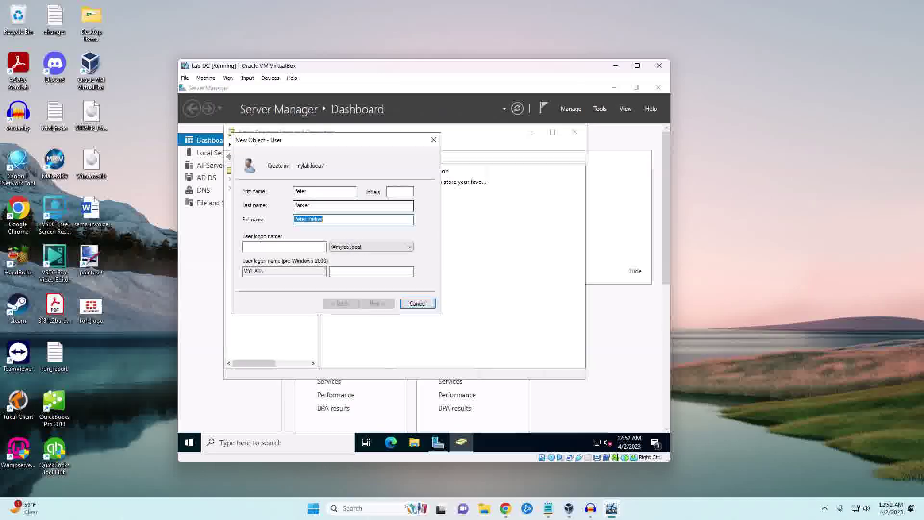
type("pparker")
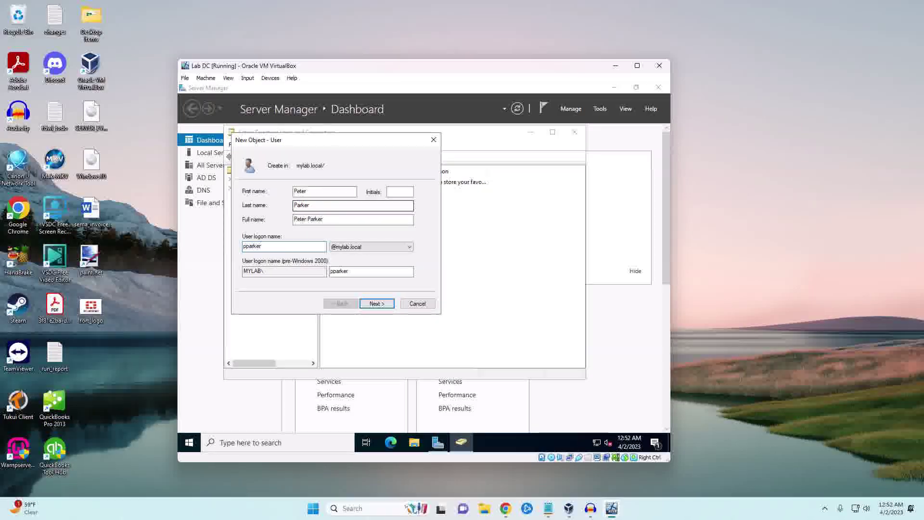
Step: Set the user's password, untick 'User must change password at next logon', and finish the wizard
left_click(377, 304)
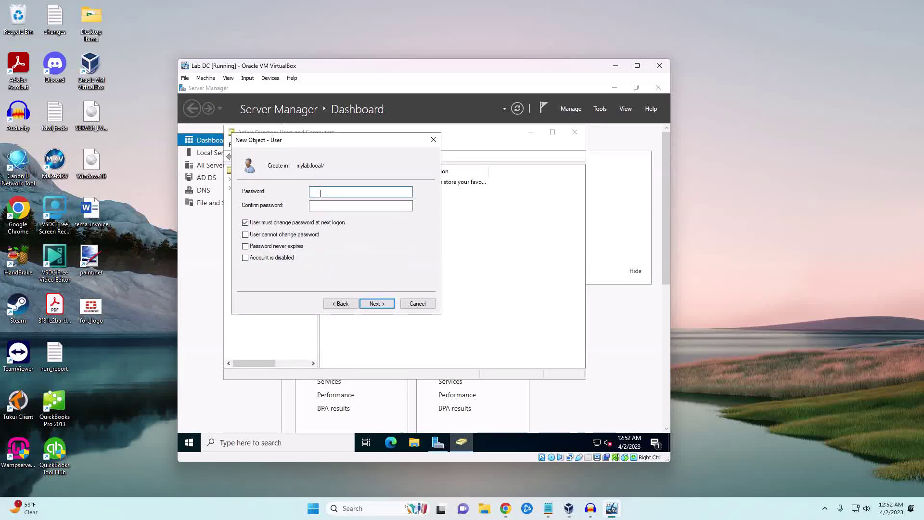
type("Password123!")
key("Tab")
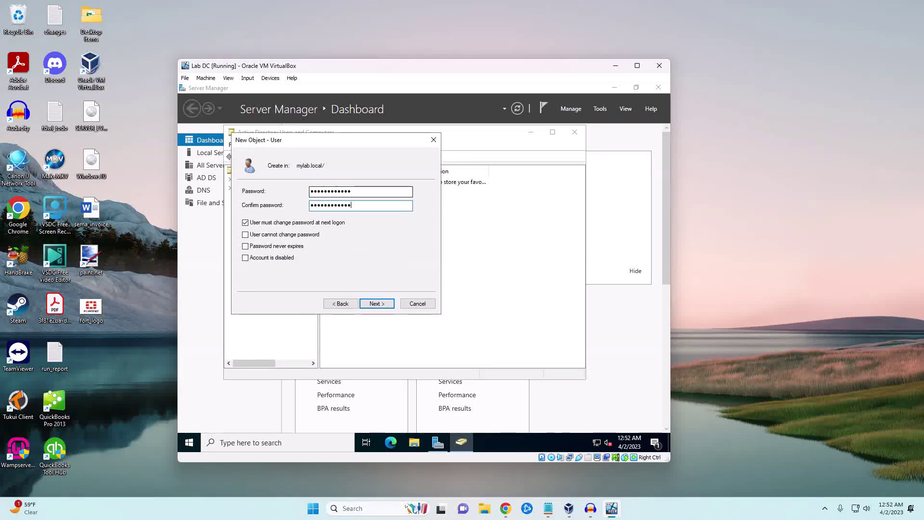
left_click(246, 223)
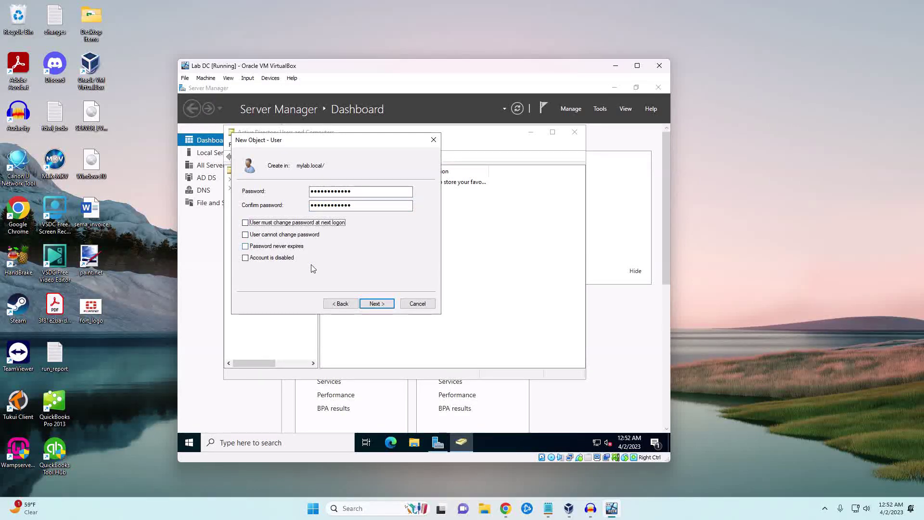
left_click(385, 304)
left_click(376, 304)
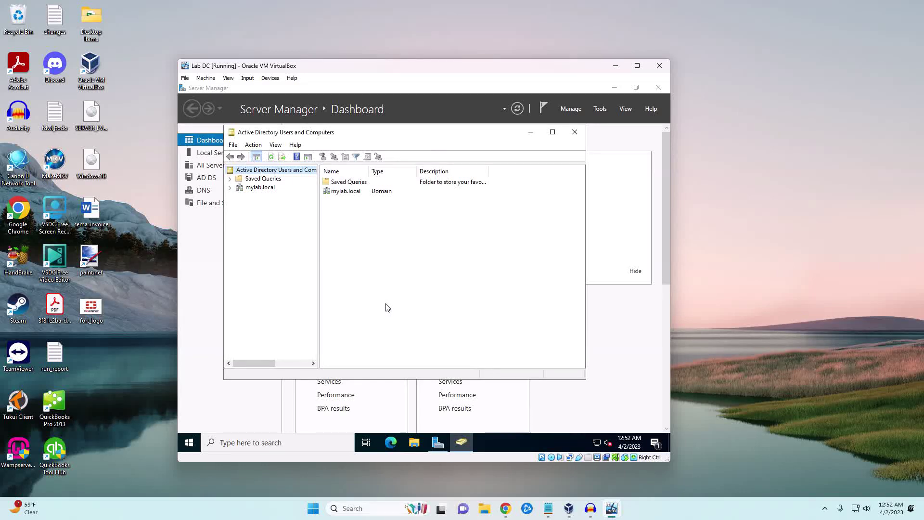
Step: Start a New User in mylab.local from the domain's context menu
right_click(256, 188)
left_click(289, 208)
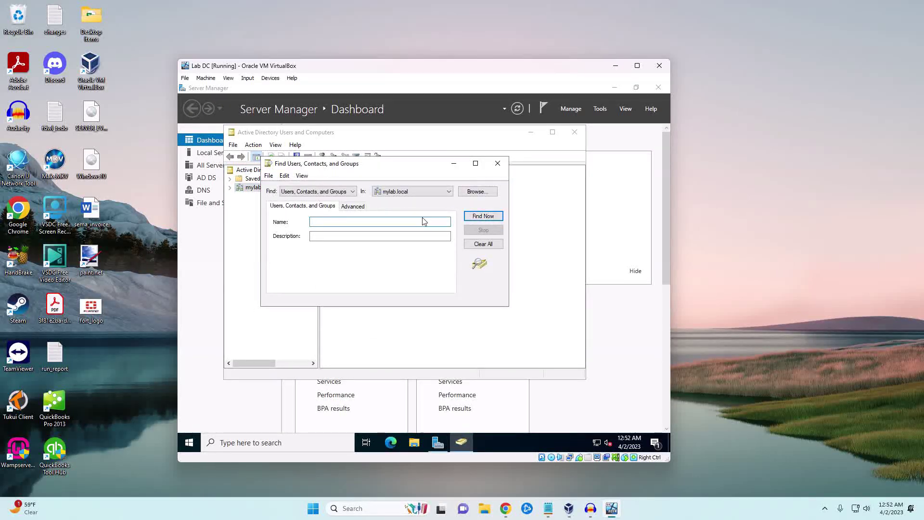
left_click(503, 167)
right_click(256, 189)
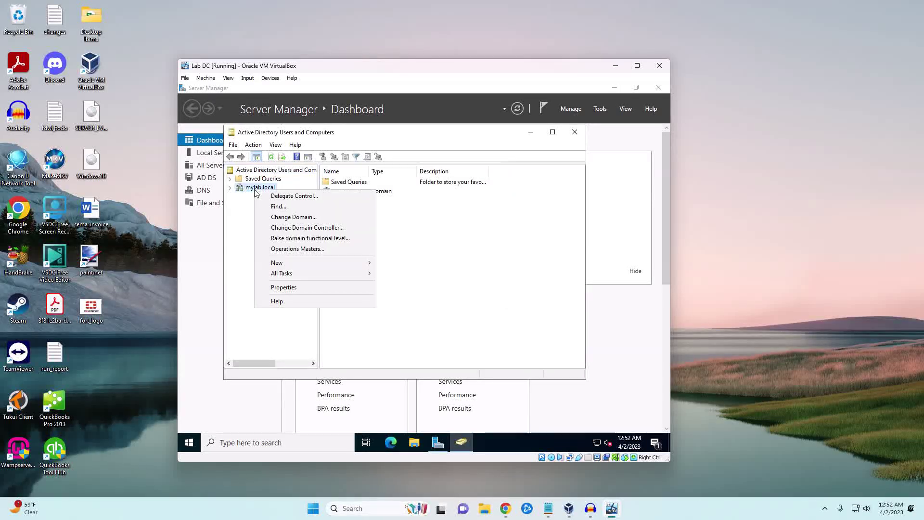
mouse_move(290, 268)
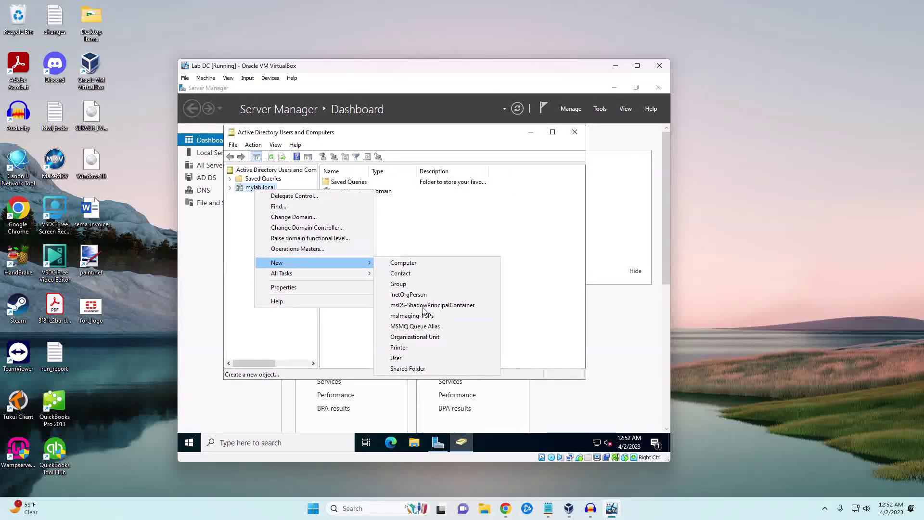
left_click(394, 358)
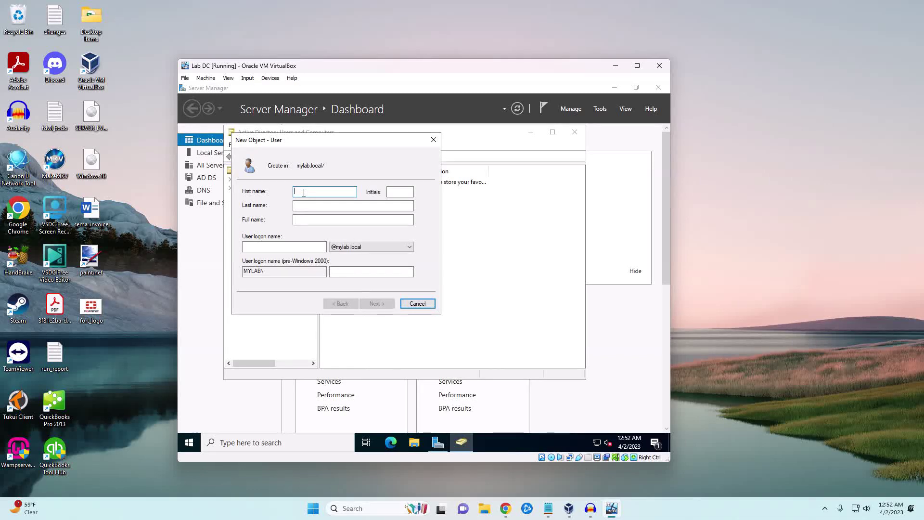
Step: Enter the second user's first name, last name and logon name
type("Mary Jane")
key("Tab")
type("Watson")
key("Tab")
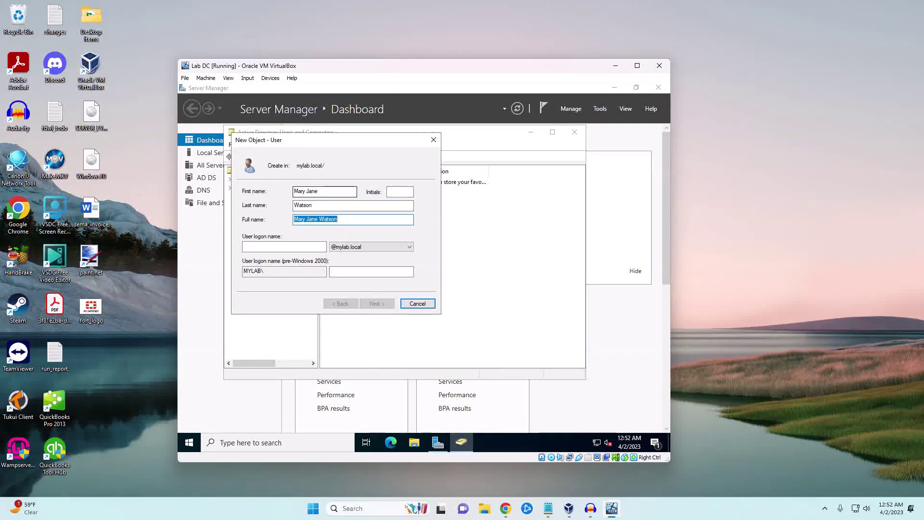
key("Tab")
type("mjwatson")
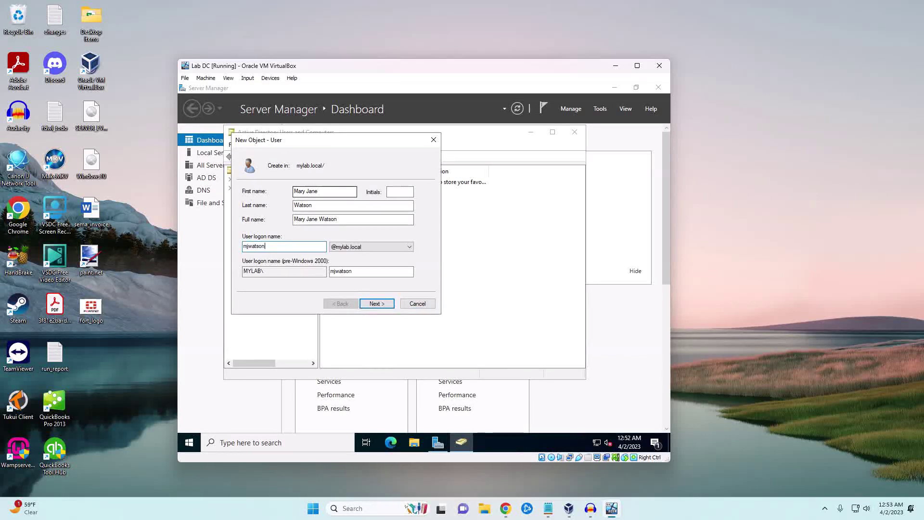
left_click(378, 303)
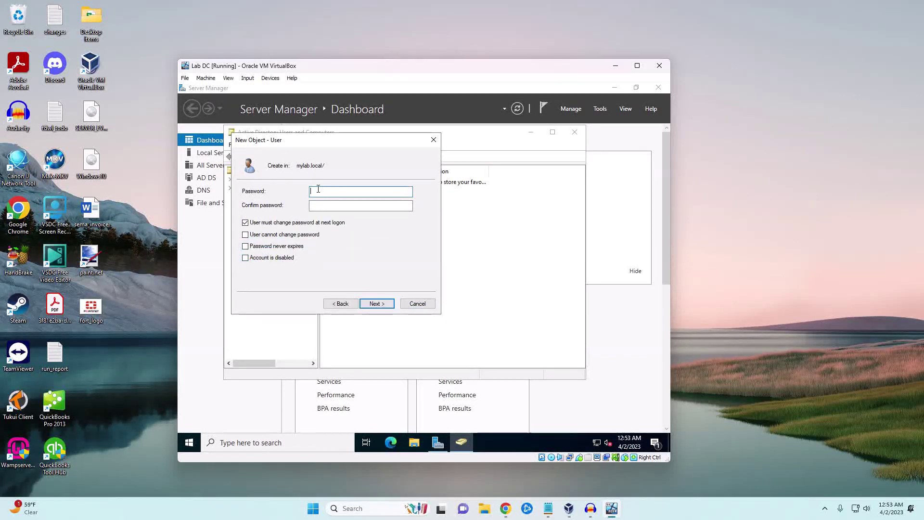
Step: Set and confirm the password, untick the change-at-next-logon requirement, and finish creating the user
type("Pa")
key("Tab")
type("Passwo")
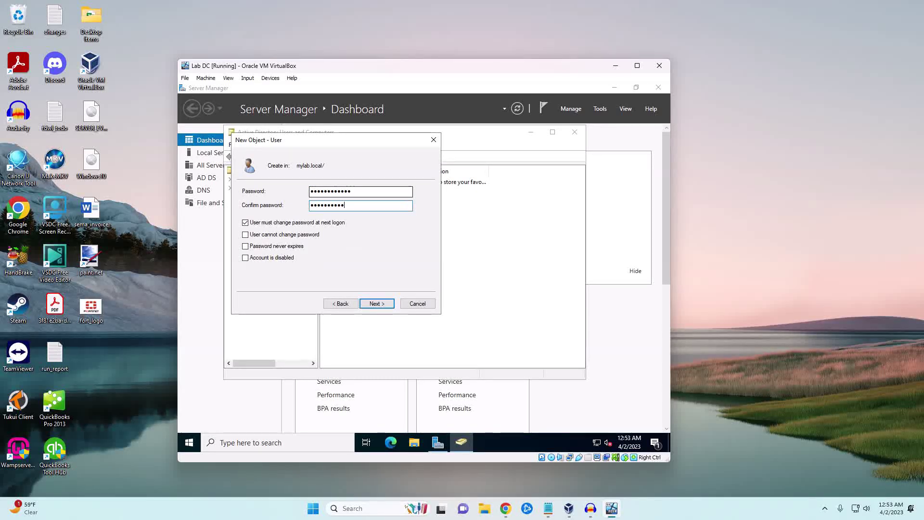
left_click(246, 222)
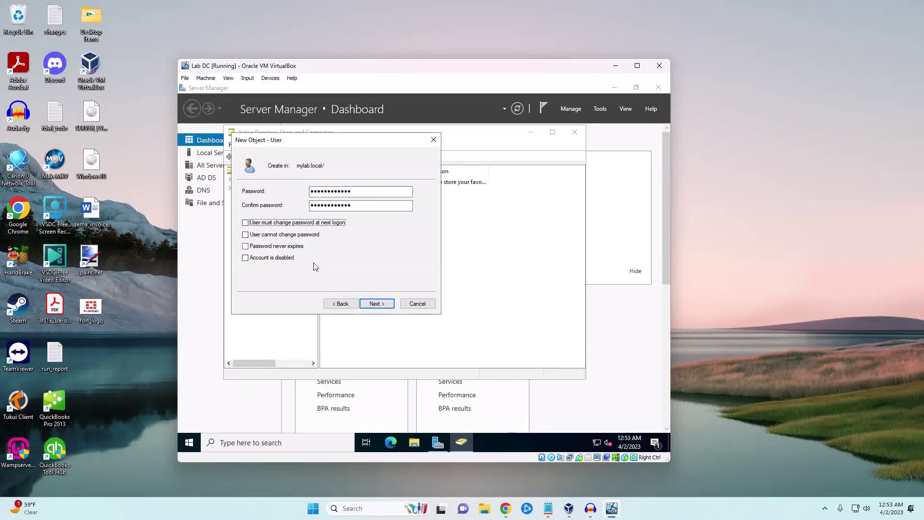
left_click(376, 303)
left_click(376, 304)
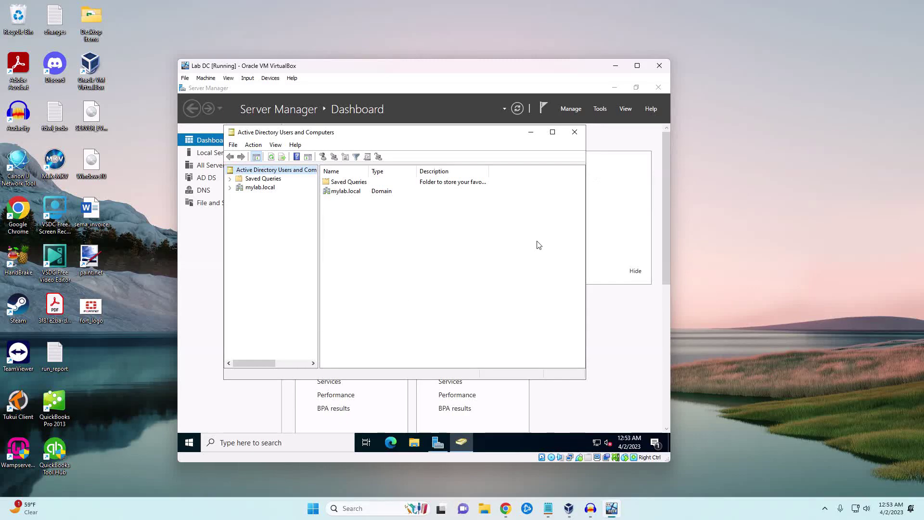
Step: Close Active Directory Users and Computers, move the Lab DC window aside, and switch to the Windows 10 VM
left_click(575, 132)
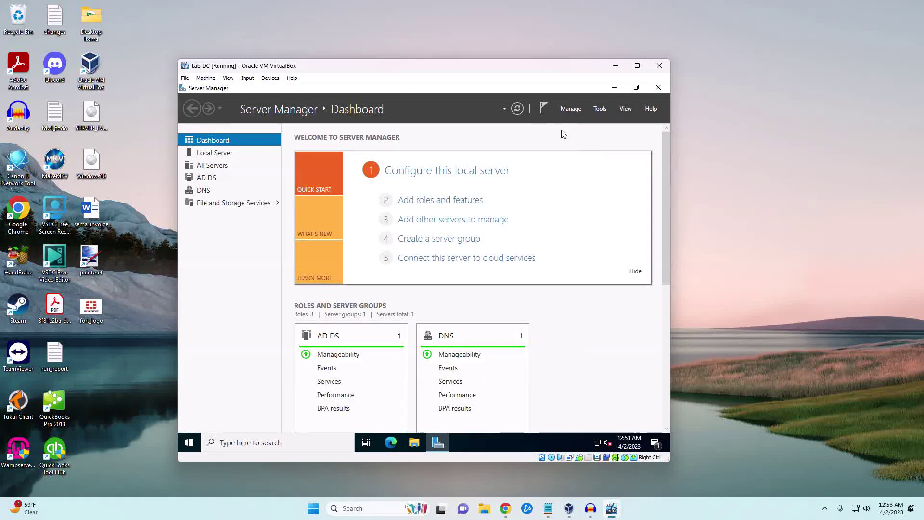
left_click_drag(488, 71, 358, 39)
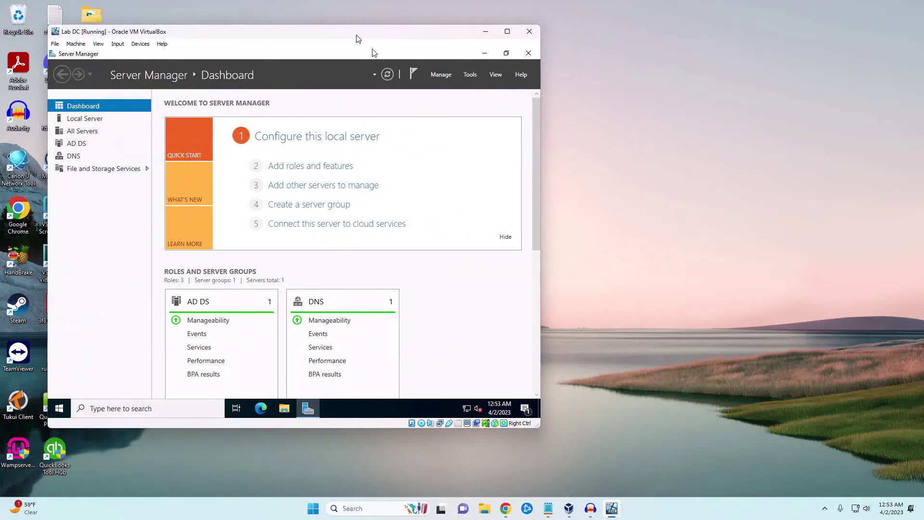
left_click(613, 509)
left_click(613, 510)
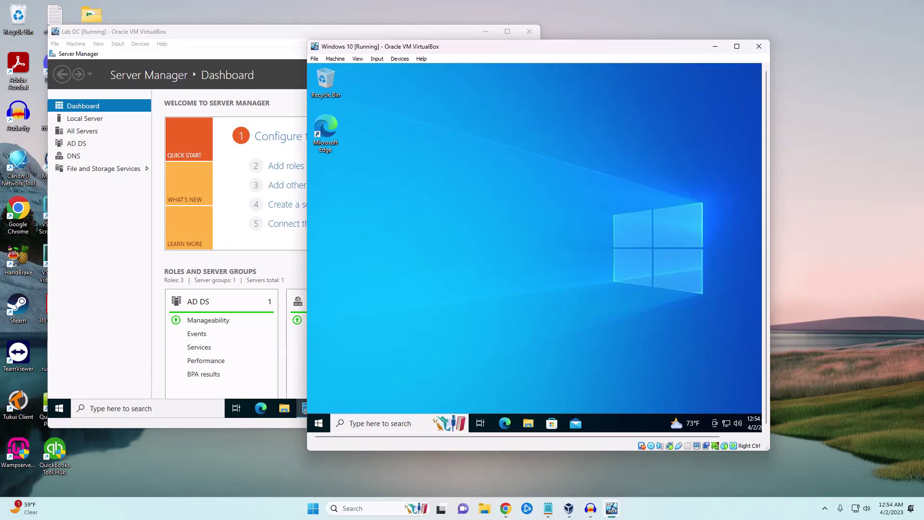
key("alt+Tab")
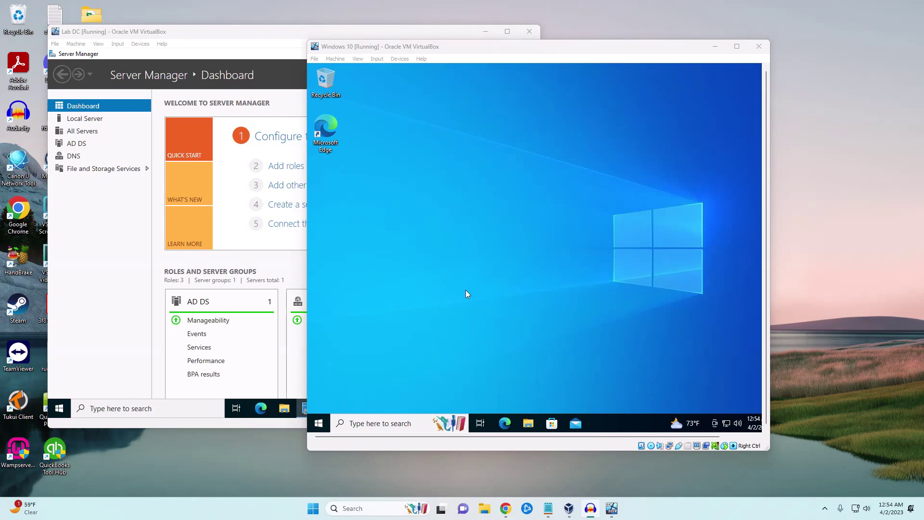
Step: Reach Settings' About page through Control Panel > System and Security > System
left_click(385, 424)
type("control")
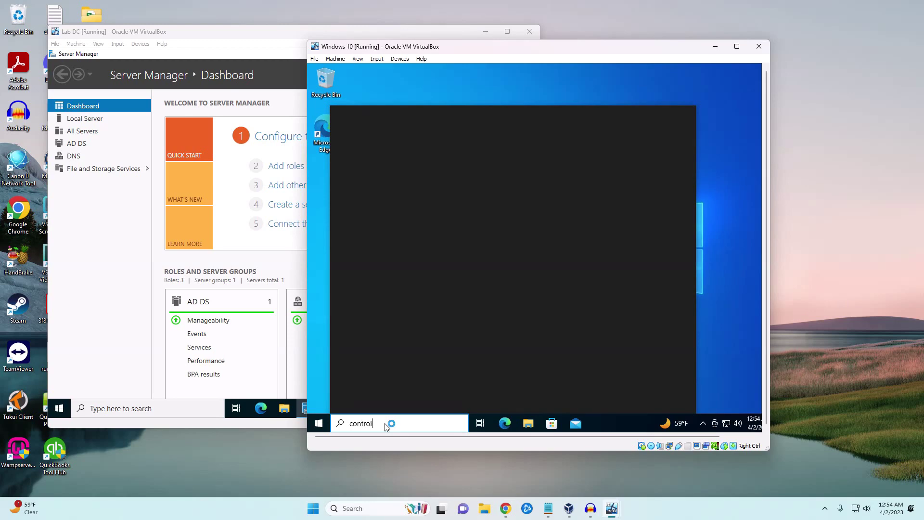
key("Return")
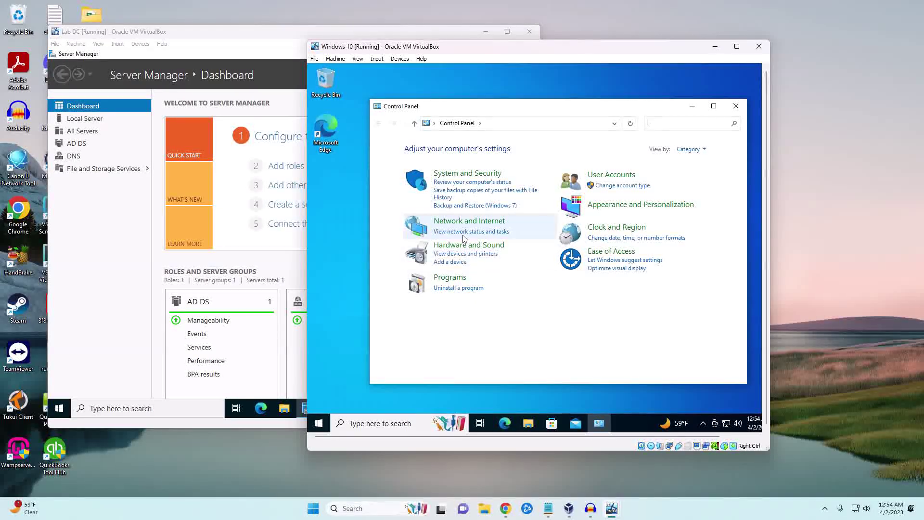
left_click(450, 174)
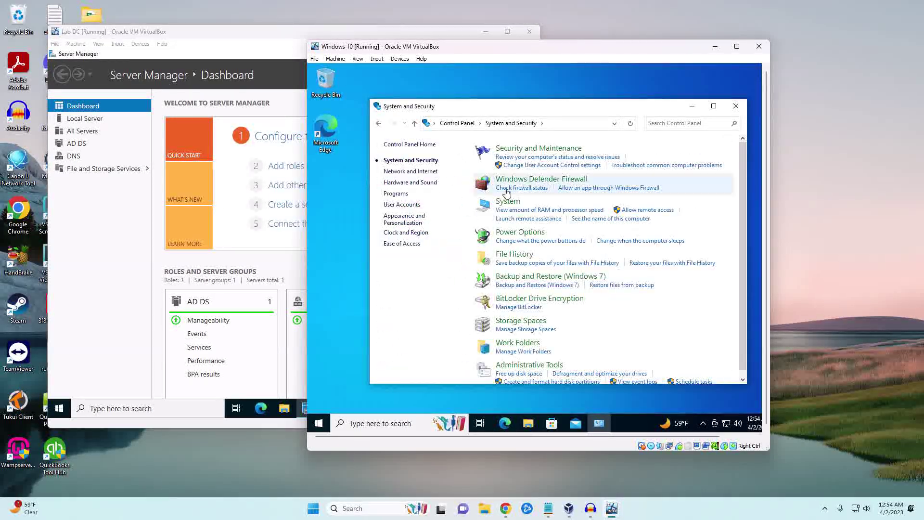
left_click(507, 205)
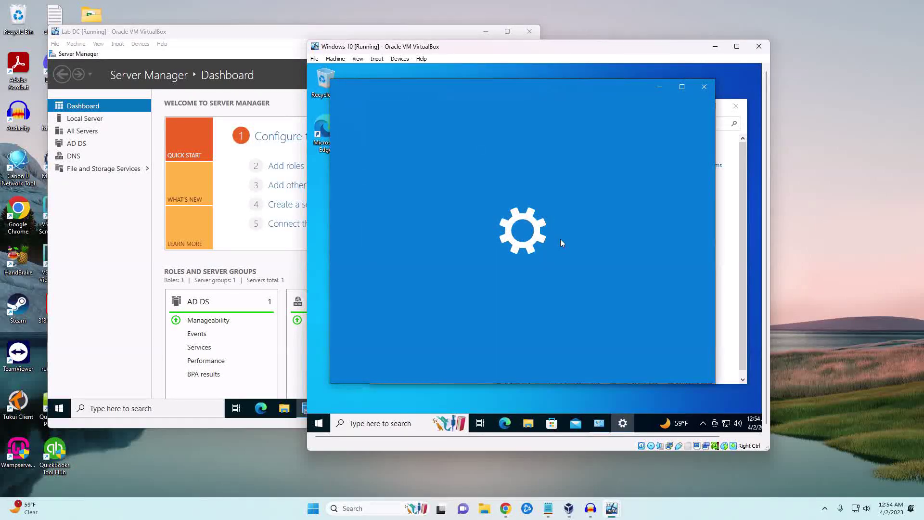
scroll(573, 255, "down", 10)
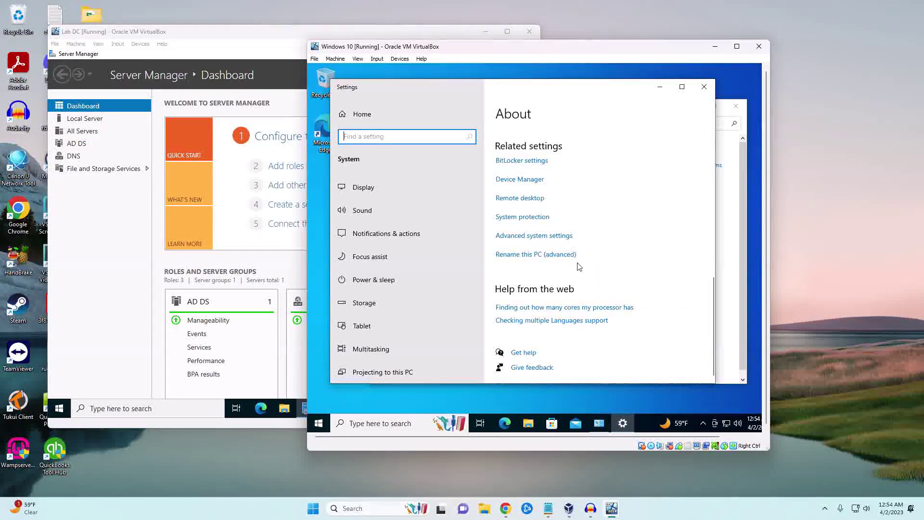
Step: Try joining the PC to the mylab.local domain from the Computer Name settings
left_click(542, 255)
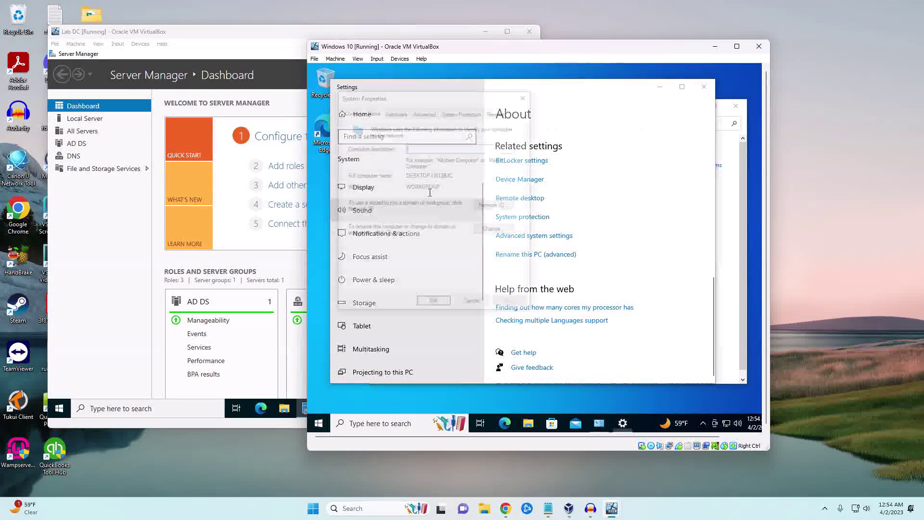
left_click(498, 231)
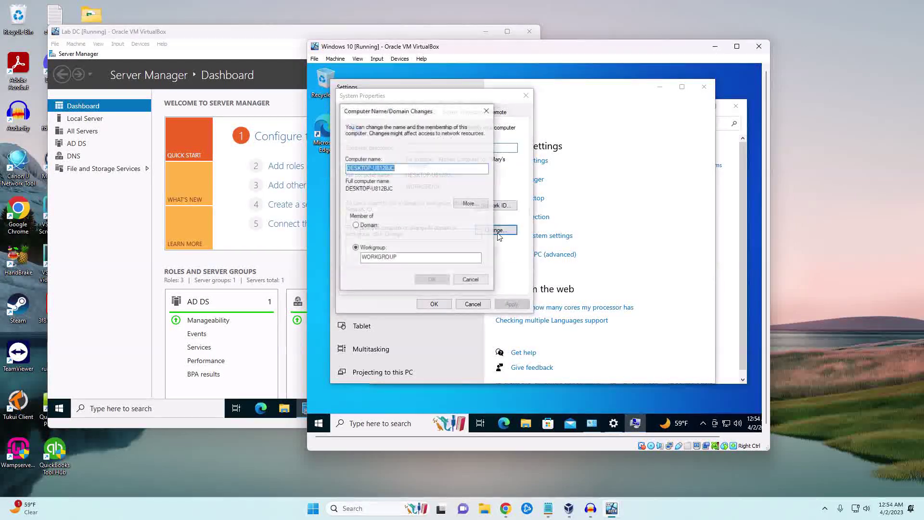
left_click(356, 225)
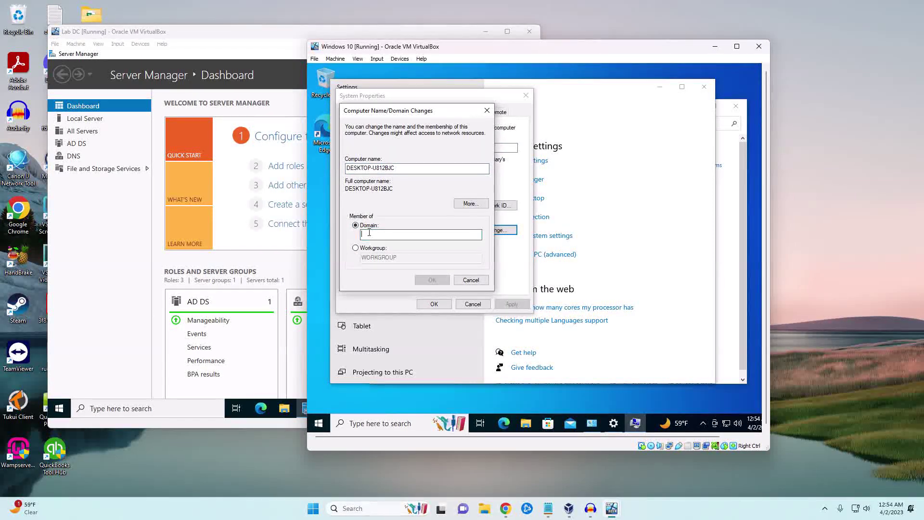
type("mylab.")
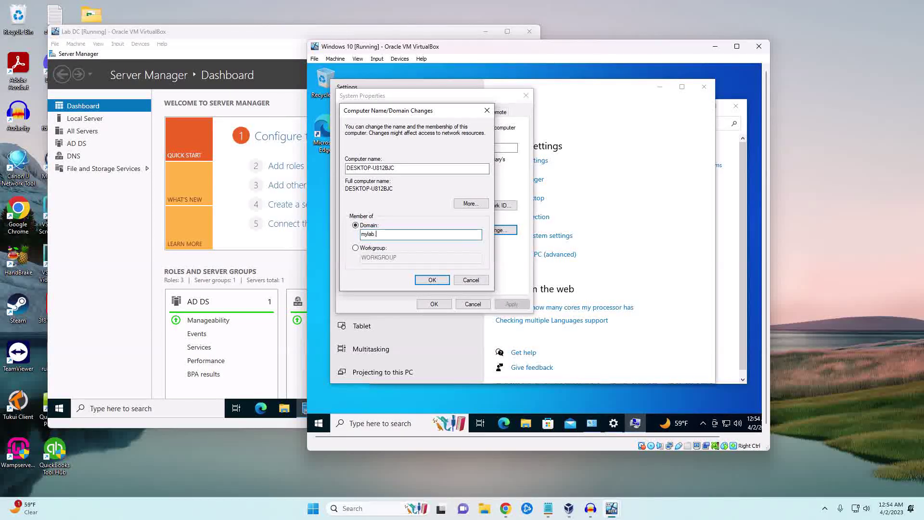
type("local")
left_click(432, 279)
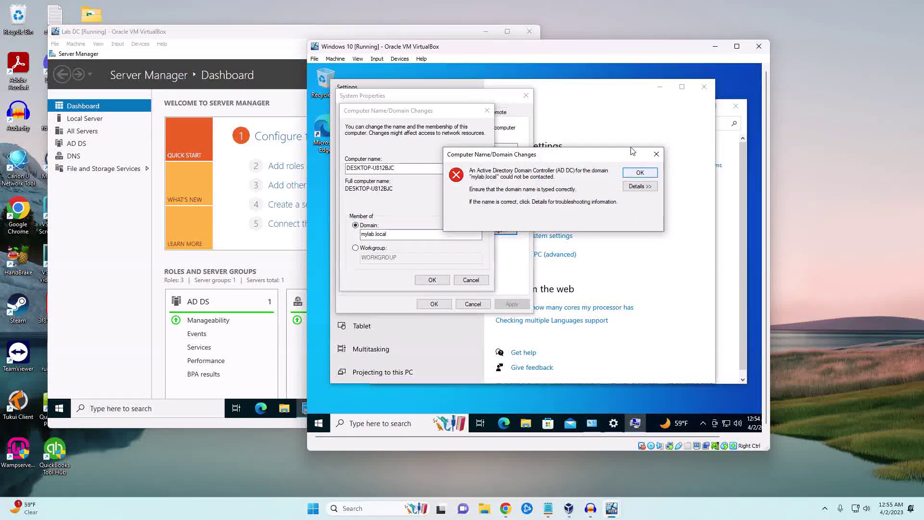
Step: Dismiss the domain controller error and cancel the domain membership change
left_click(655, 155)
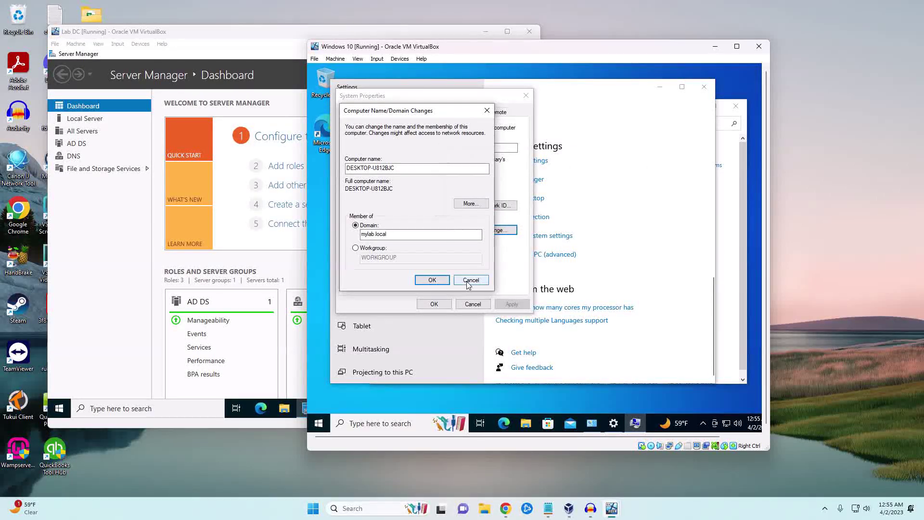
left_click(468, 283)
left_click(473, 306)
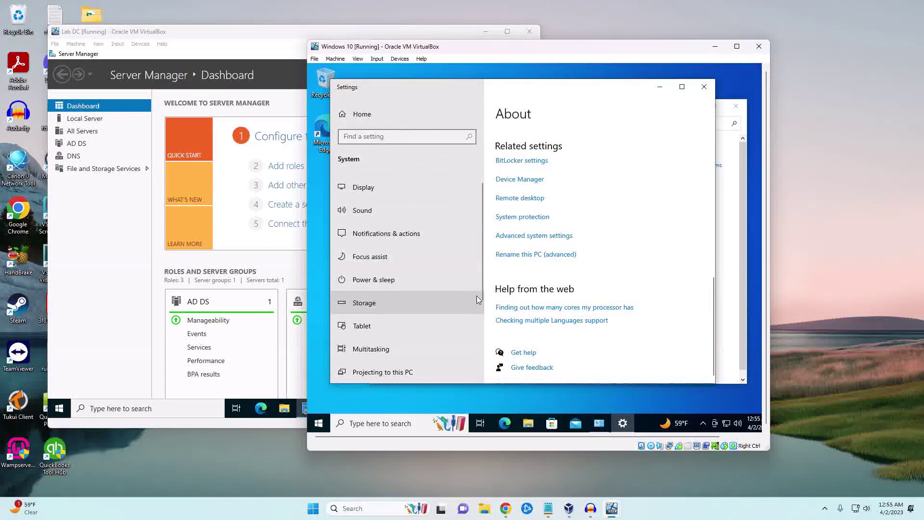
Step: Open the Ethernet adapter's Properties via Control Panel's Network and Sharing Center adapter settings
left_click(407, 422)
type("cobntro")
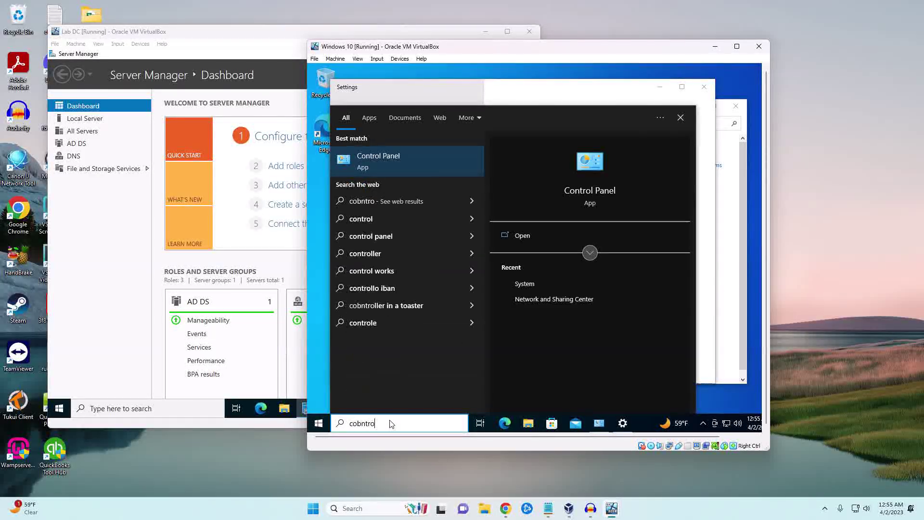
key("Return")
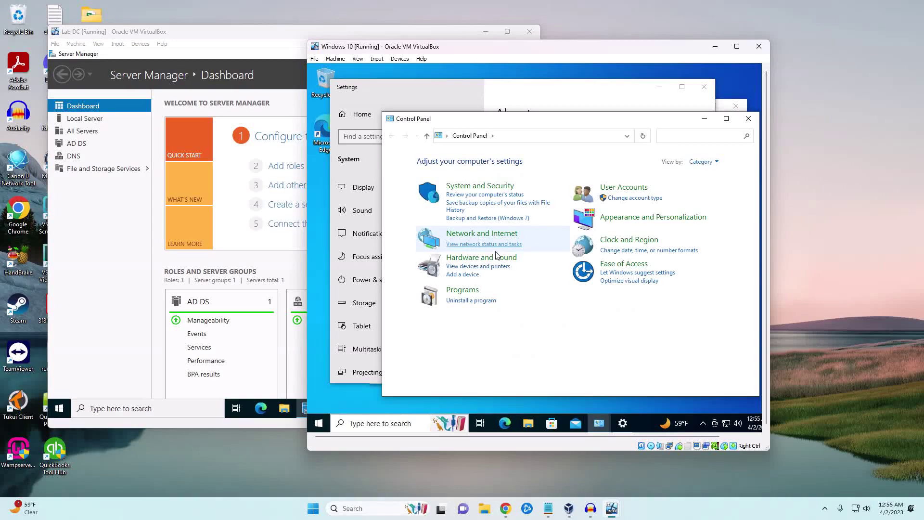
left_click(474, 234)
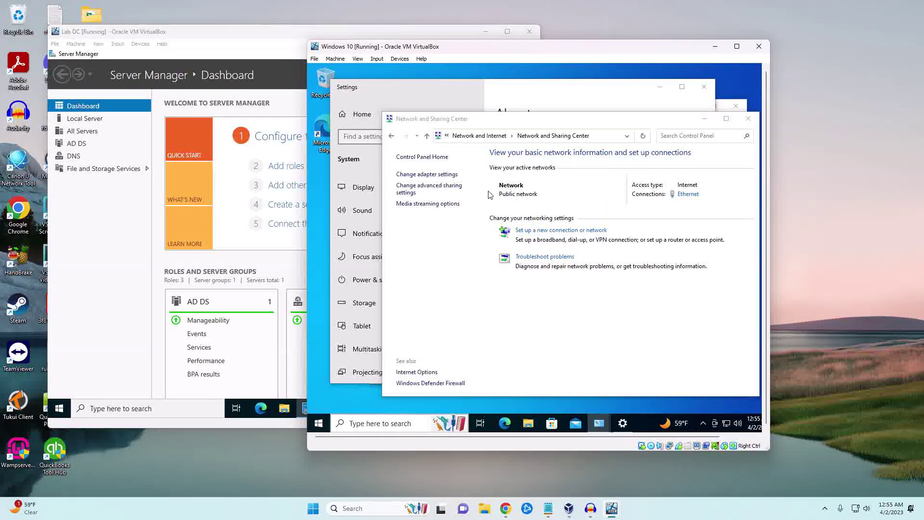
left_click(446, 176)
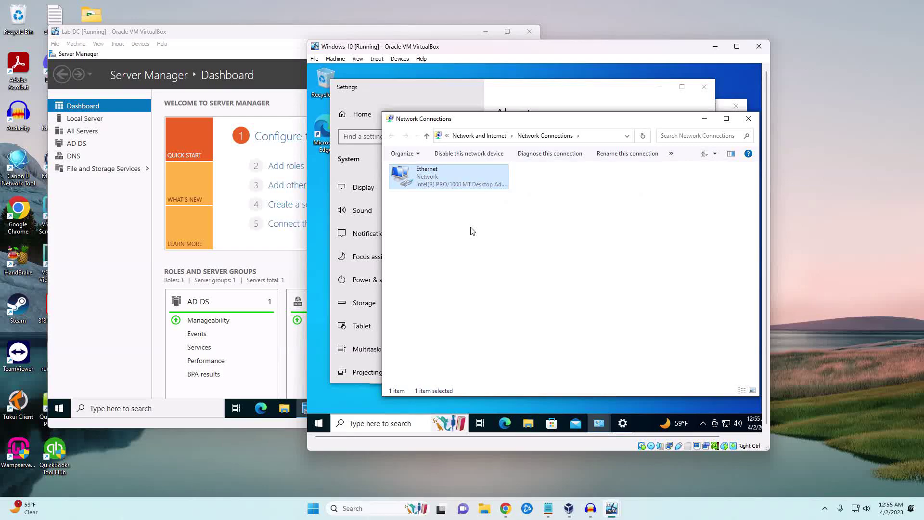
right_click(429, 177)
left_click(464, 270)
right_click(434, 179)
left_click(462, 269)
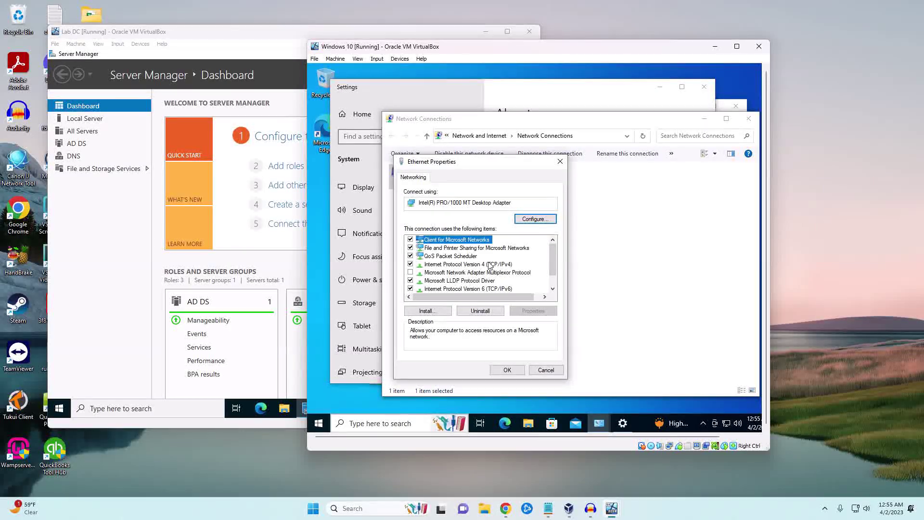
Step: Set Ethernet IPv4 to use preferred DNS server 10.1.8.8, save, and close Network Connections
left_click(490, 265)
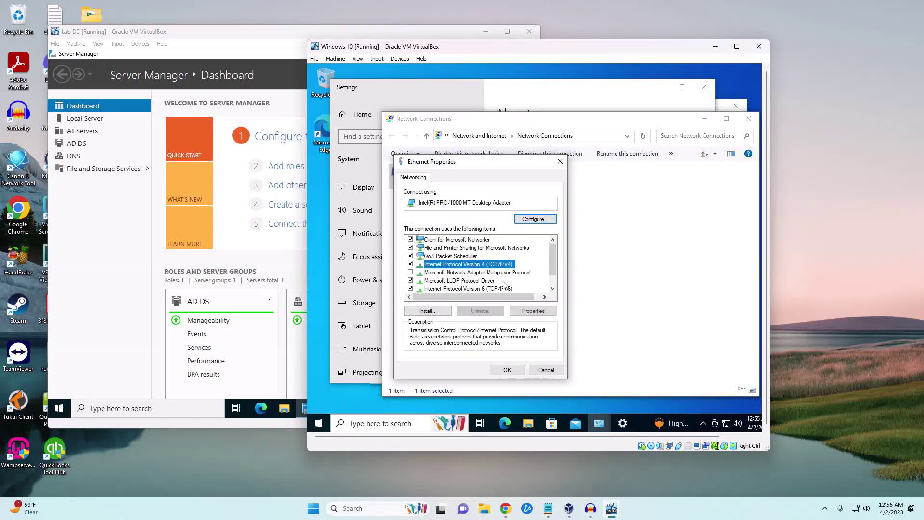
left_click(533, 311)
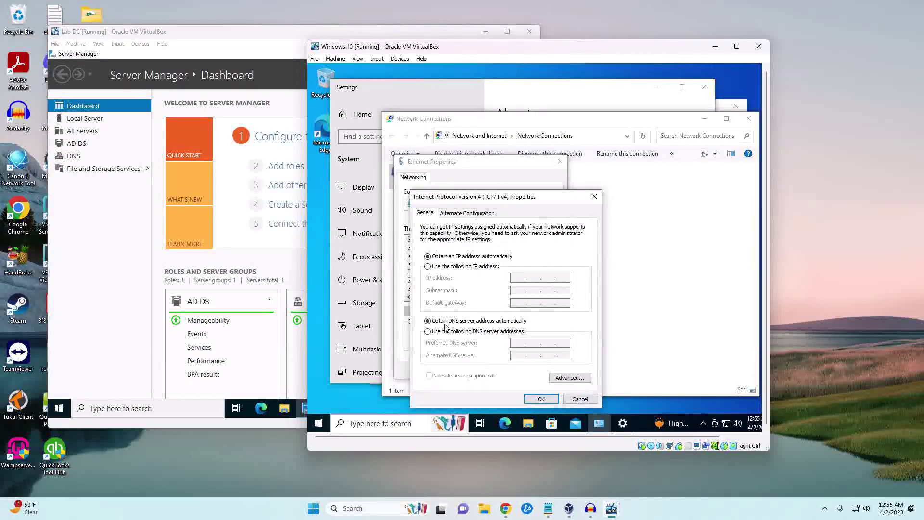
left_click(436, 331)
left_click(517, 342)
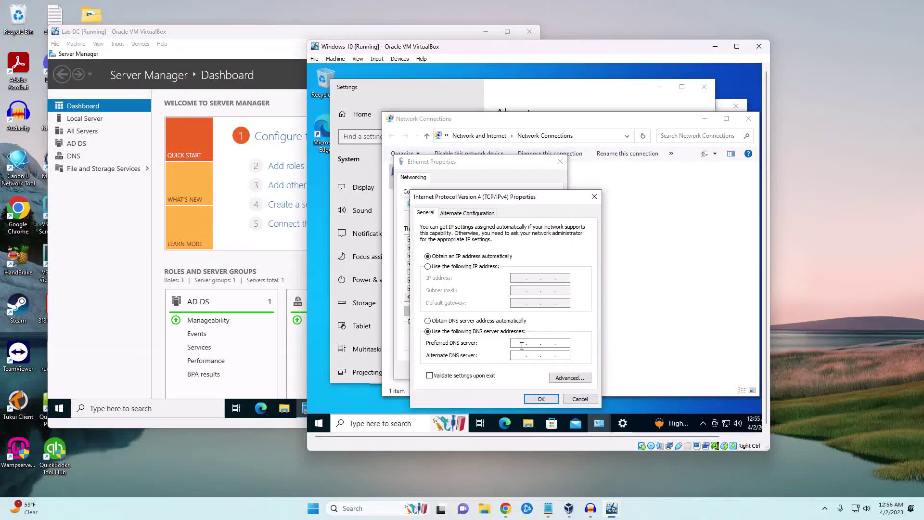
type("10.1")
type(".")
type("8.8.8")
left_click(541, 399)
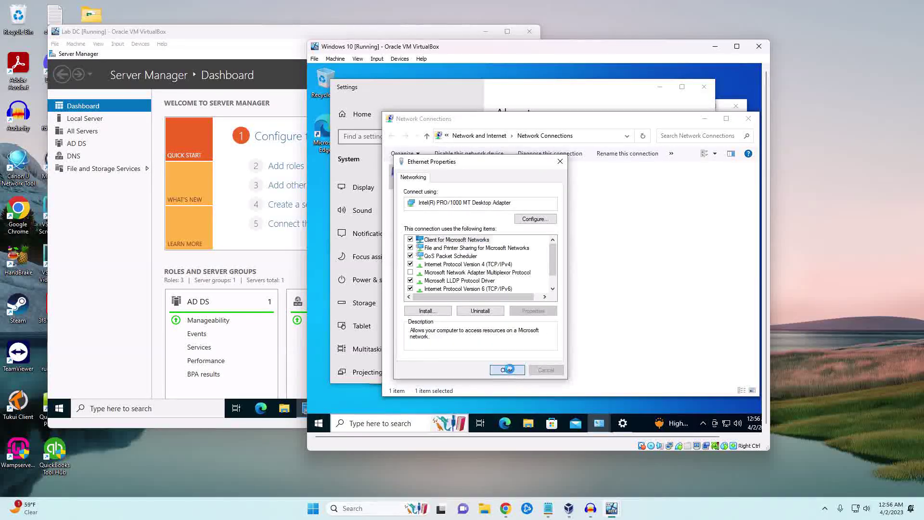
left_click(507, 370)
left_click(749, 118)
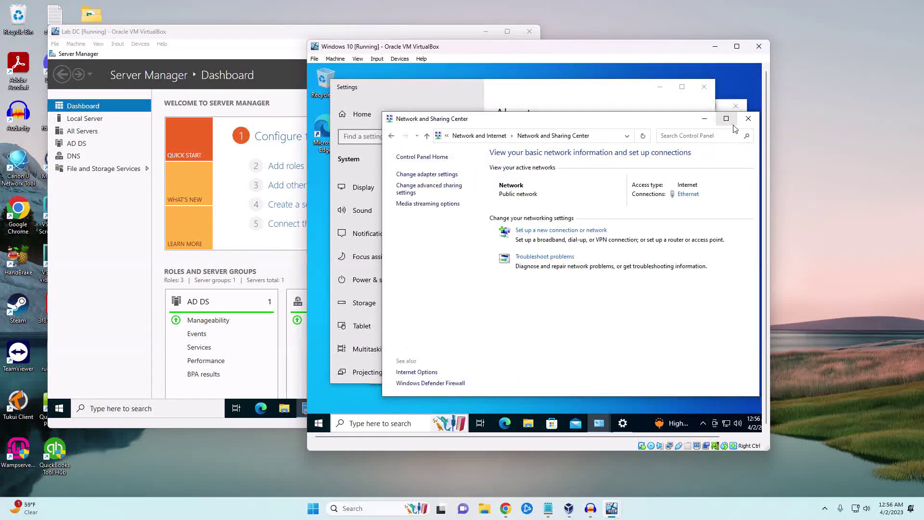
Step: Request joining the PC to the mylab.local domain from the Computer Name settings
left_click(748, 115)
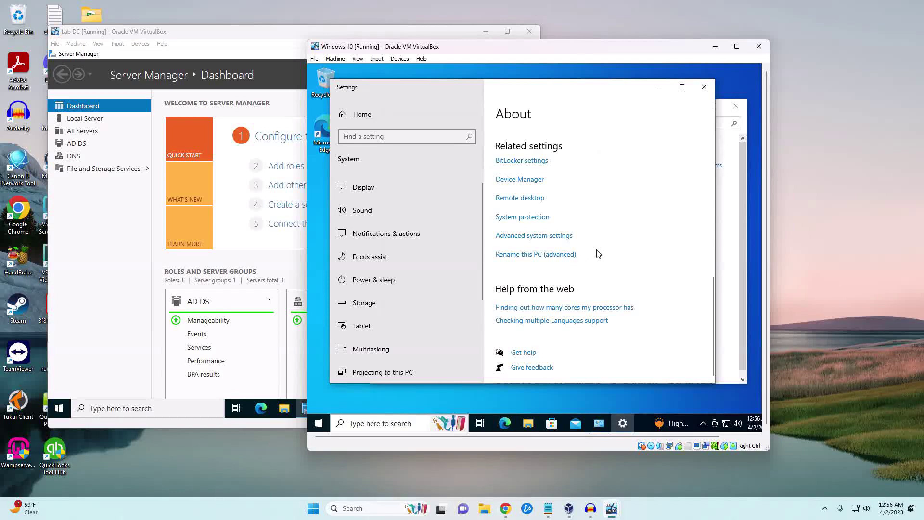
left_click(549, 254)
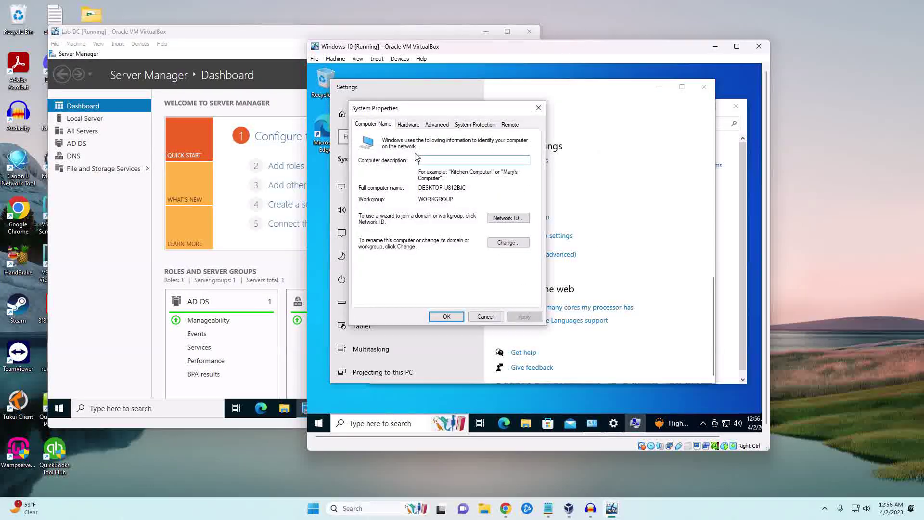
left_click(501, 242)
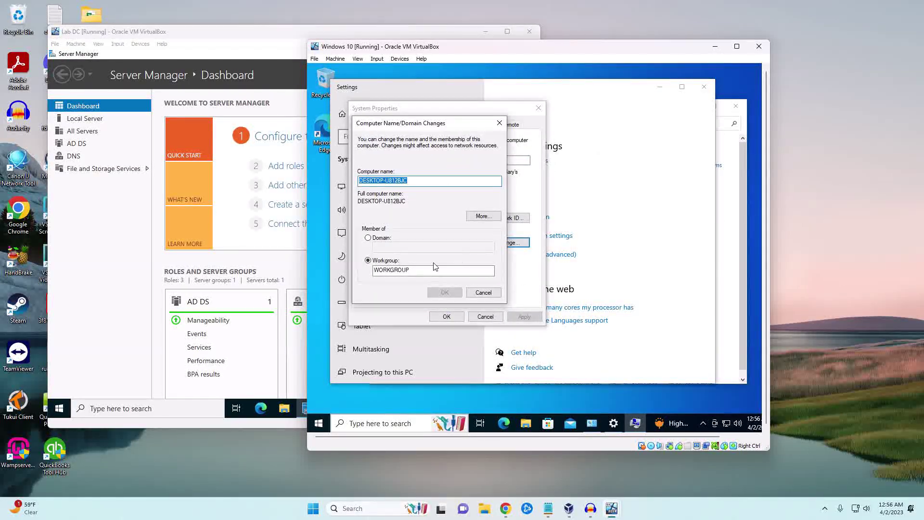
left_click(379, 238)
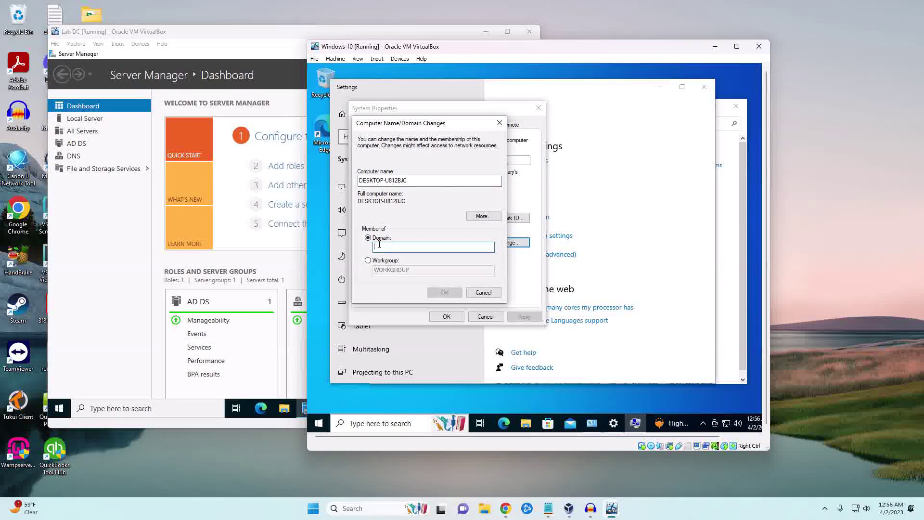
type("mylab.")
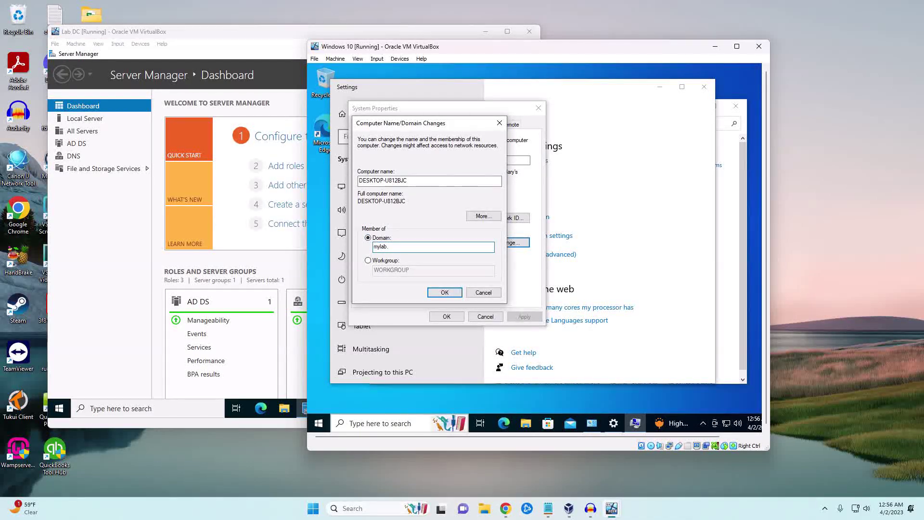
type("local")
left_click(443, 291)
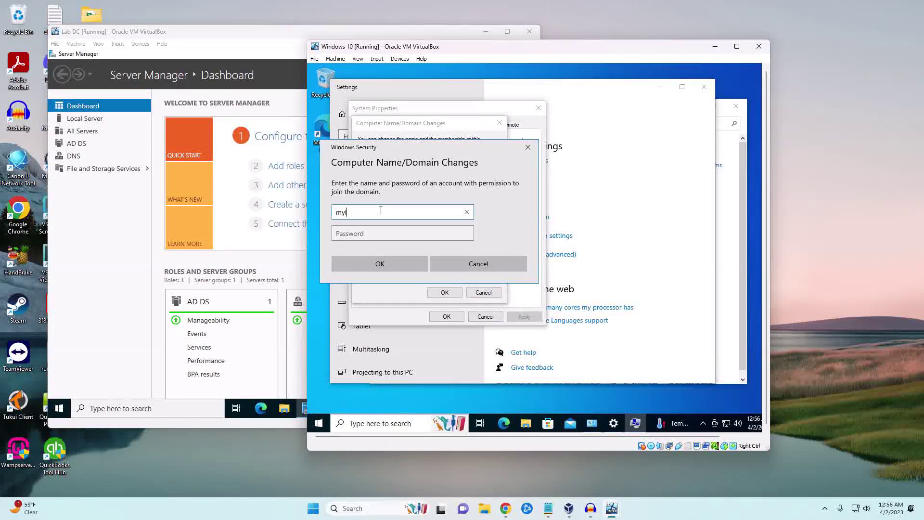
Step: Authenticate as the mylab domain Administrator, acknowledge the welcome and restart notices, and restart now
key("BackSpace")
key("BackSpace")
type("ab\\Administrat")
key("Tab")
type("P")
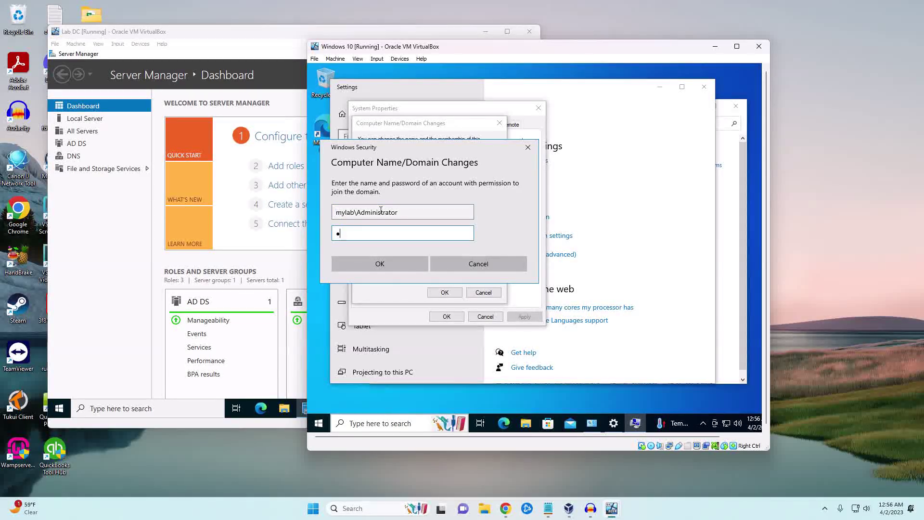
type("a$")
left_click(378, 264)
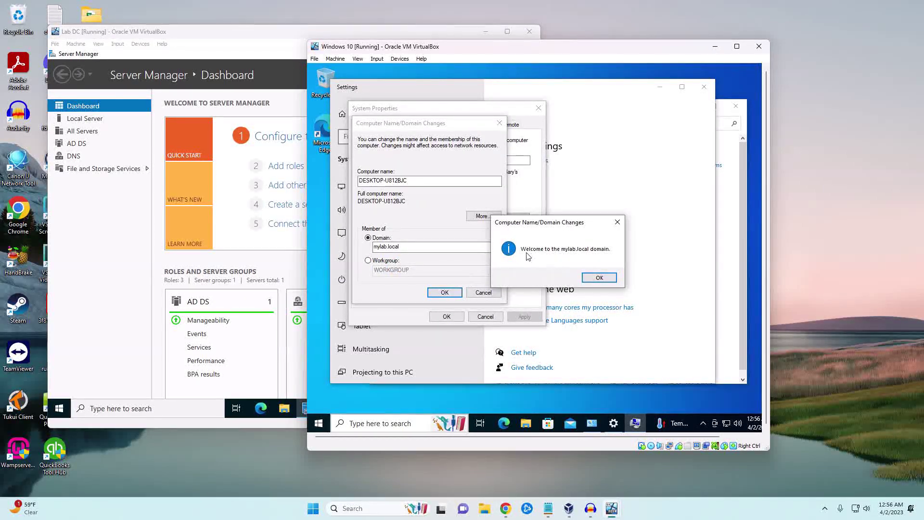
left_click(597, 279)
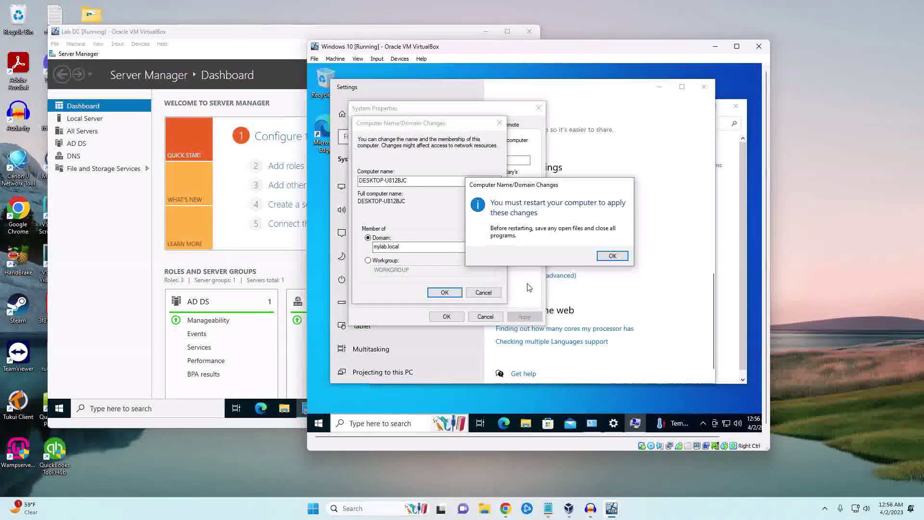
left_click(604, 259)
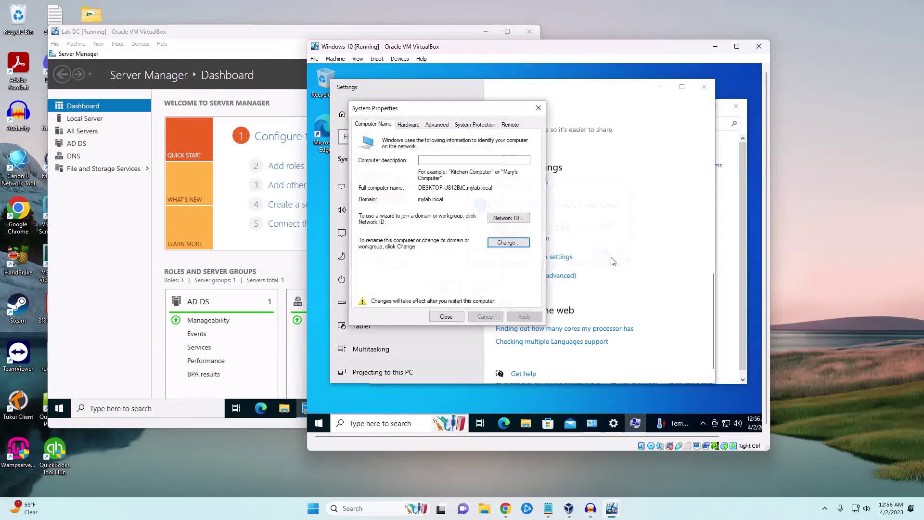
left_click(445, 316)
left_click(552, 252)
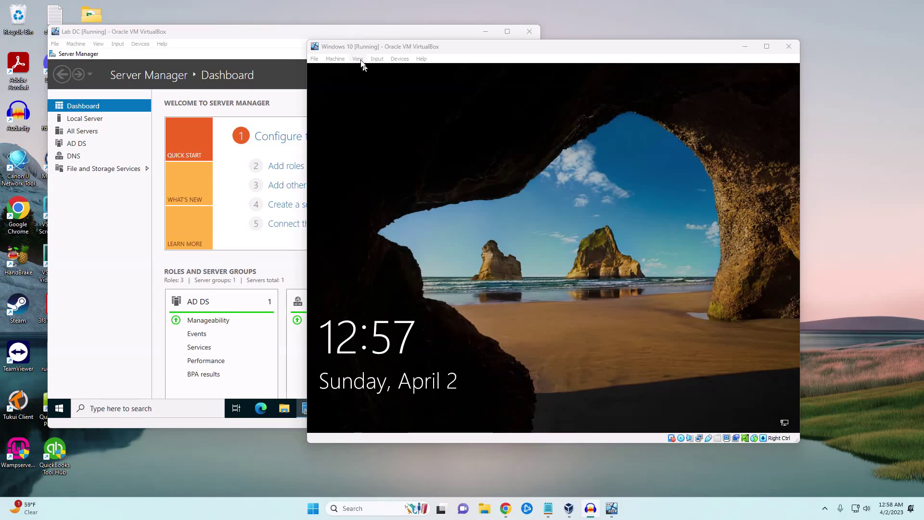
Step: Unlock the lock screen via the VM keyboard input menu and choose Other user
left_click(377, 59)
mouse_move(404, 70)
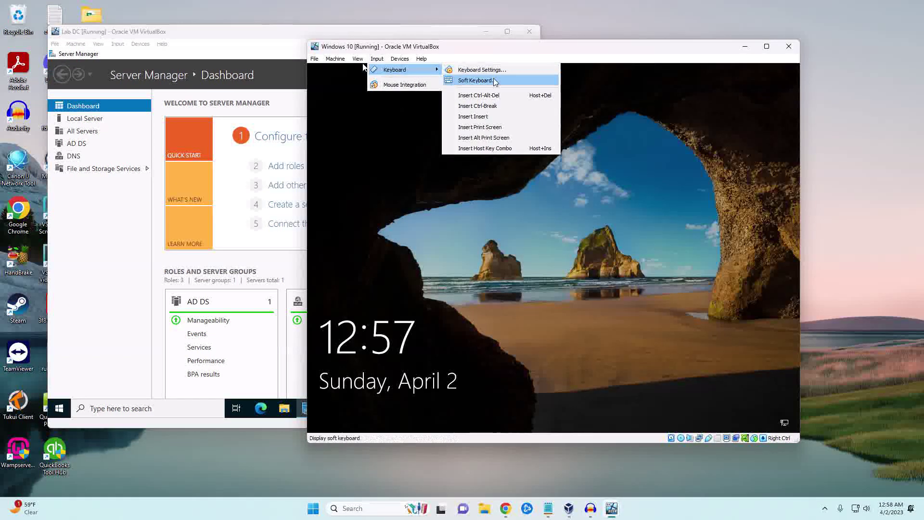
left_click(490, 96)
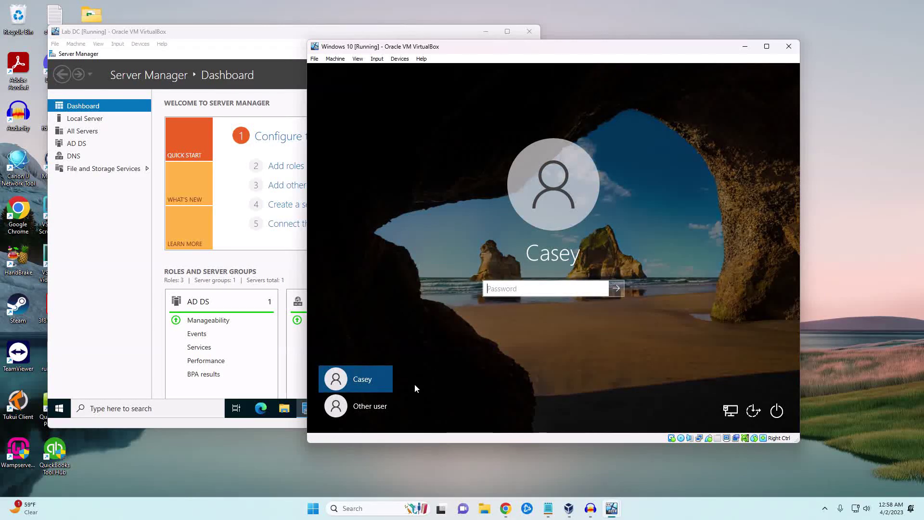
left_click(368, 406)
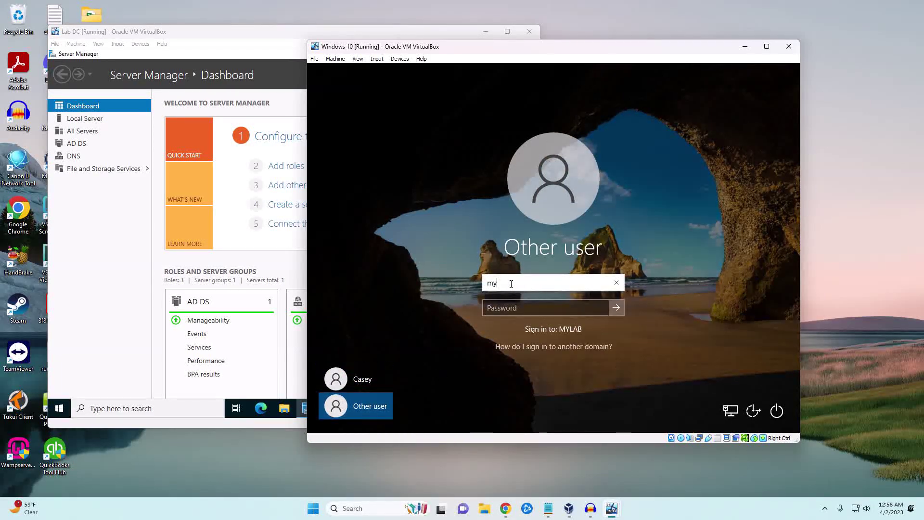
Step: Sign in with the domain user's mylab account name and password
type("my")
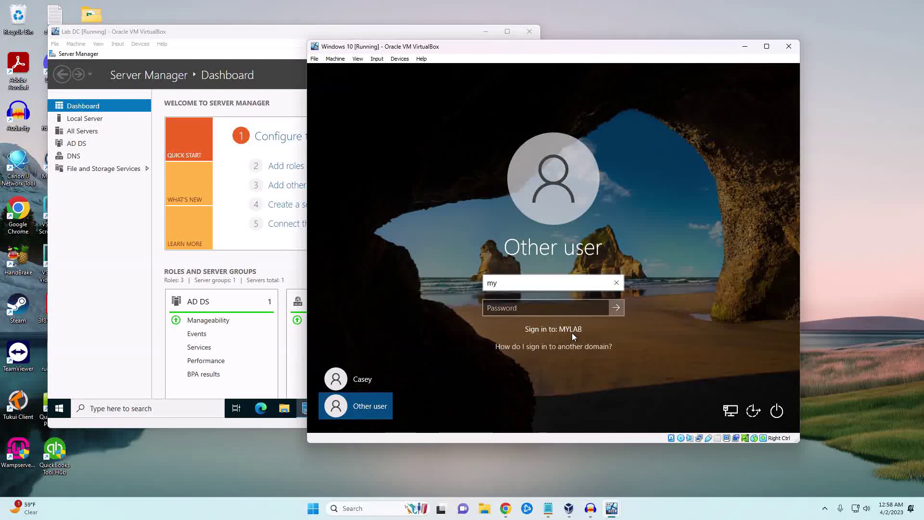
type("lab\\")
type("pparker")
key("Tab")
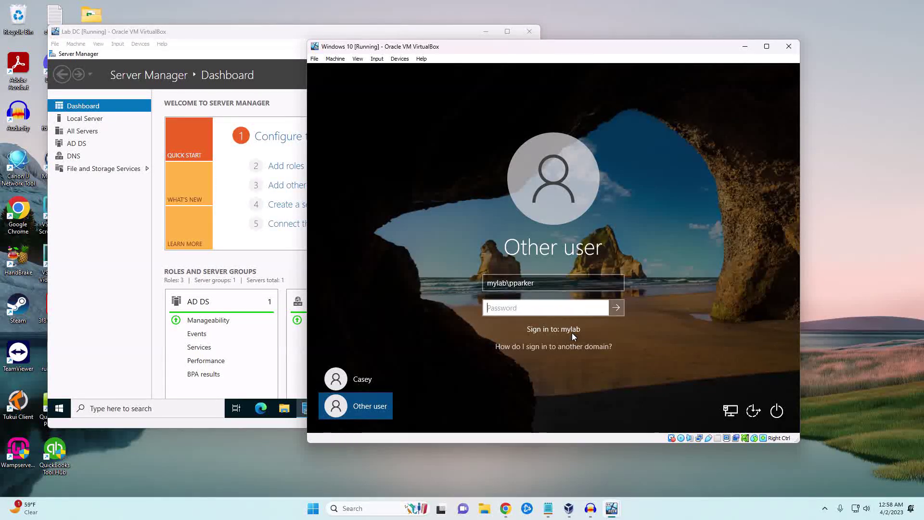
type("Password123!")
key("Return")
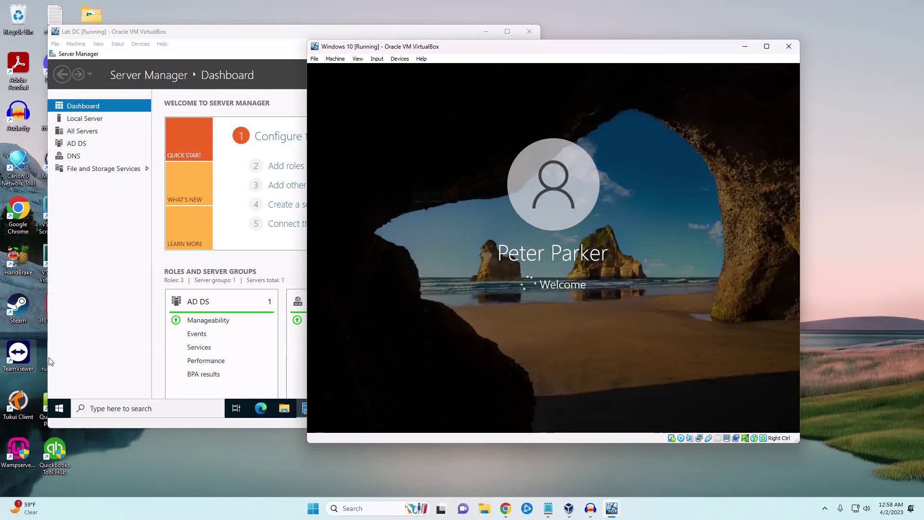